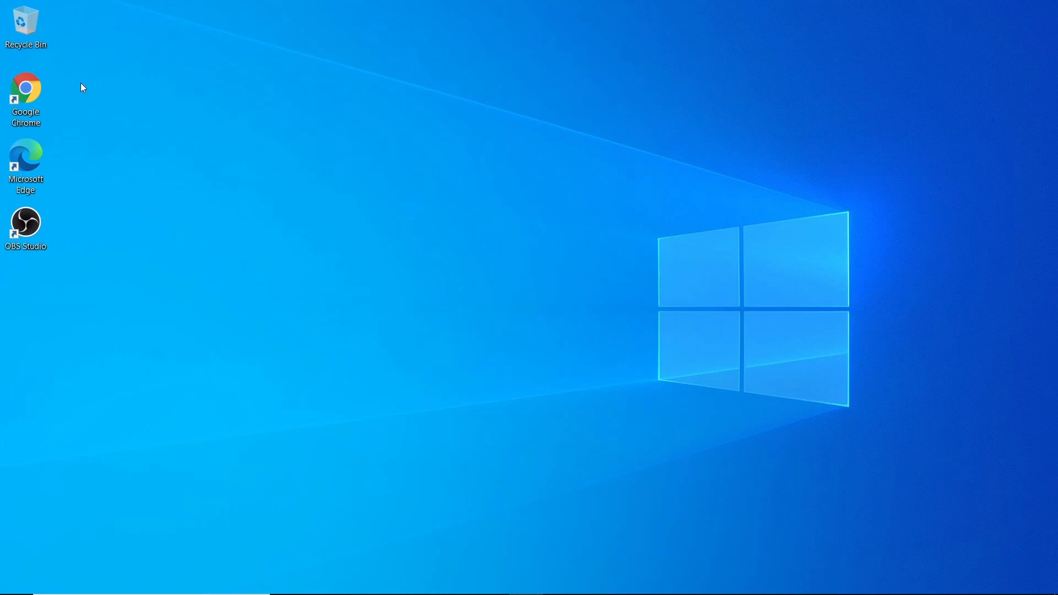
- Open Google Chrome, search the web for "virtualbox download" and open the Oracle VM VirtualBox Downloads page
{"action": "double_click", "coordinate": [28, 101]}
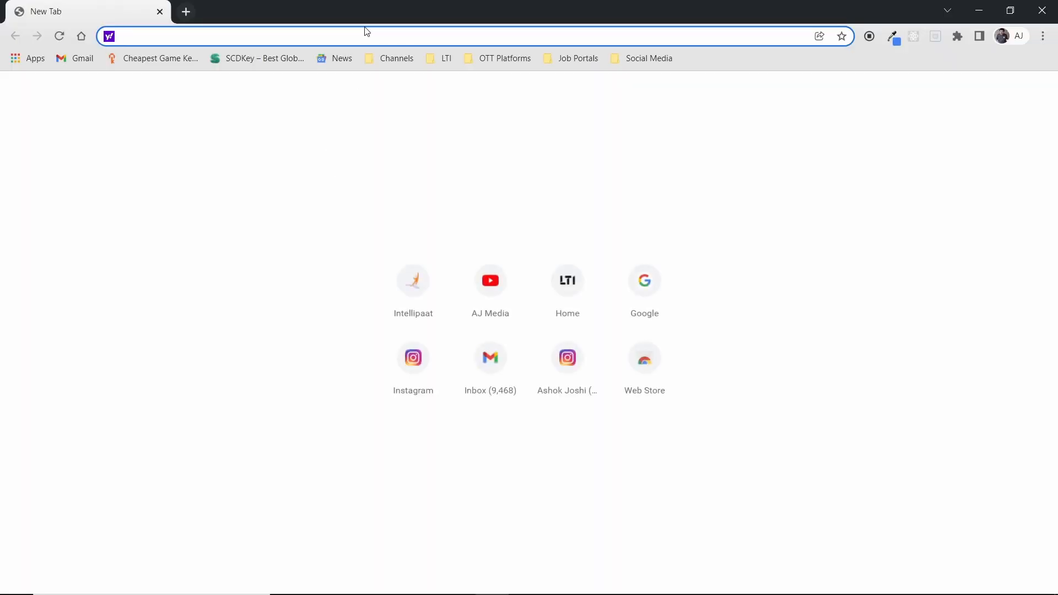
{"action": "type", "text": "virt"}
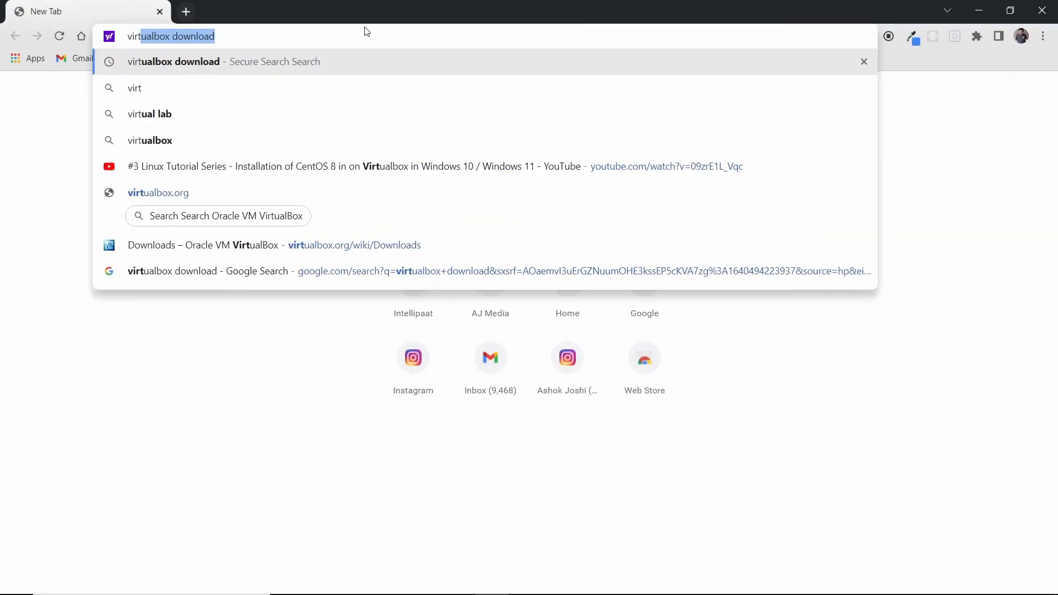
{"action": "key", "text": "Return"}
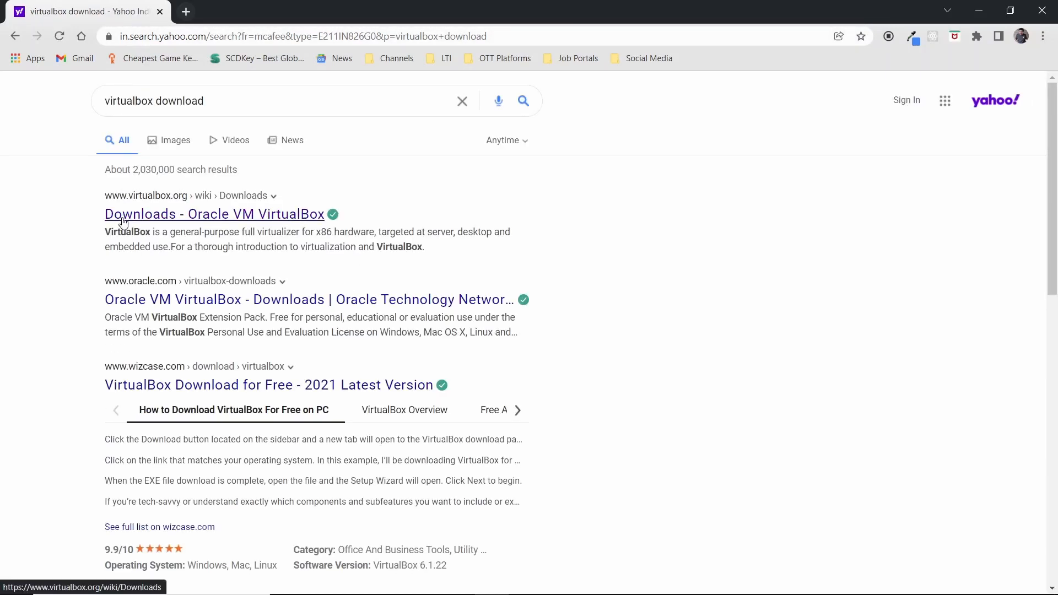
{"action": "left_click", "coordinate": [158, 215]}
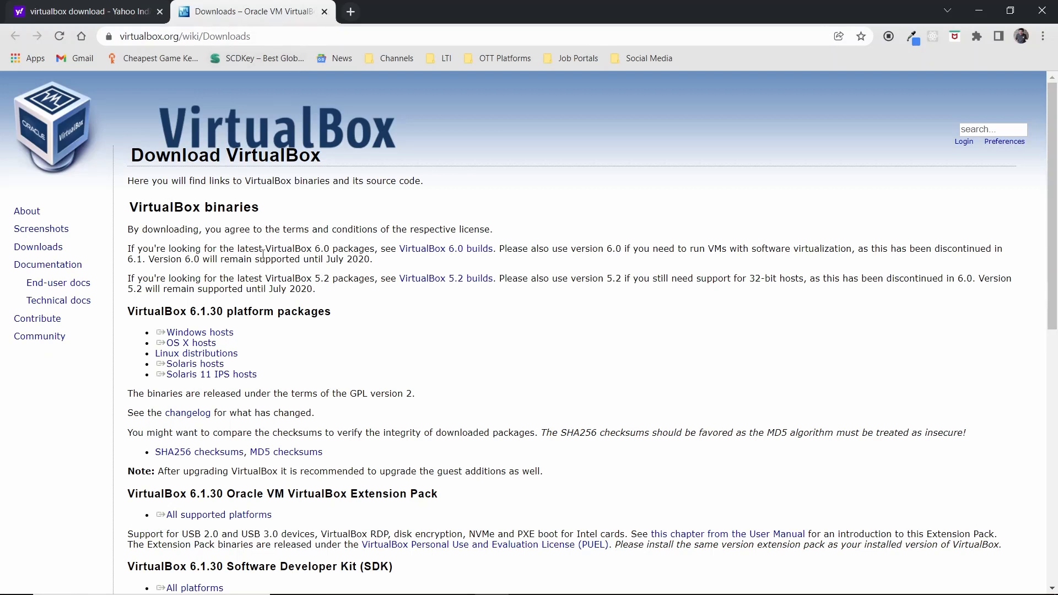
- Start downloading the VirtualBox 6.1.30 package for Windows hosts, cancel the download and dismiss the download bar
{"action": "left_click", "coordinate": [223, 334]}
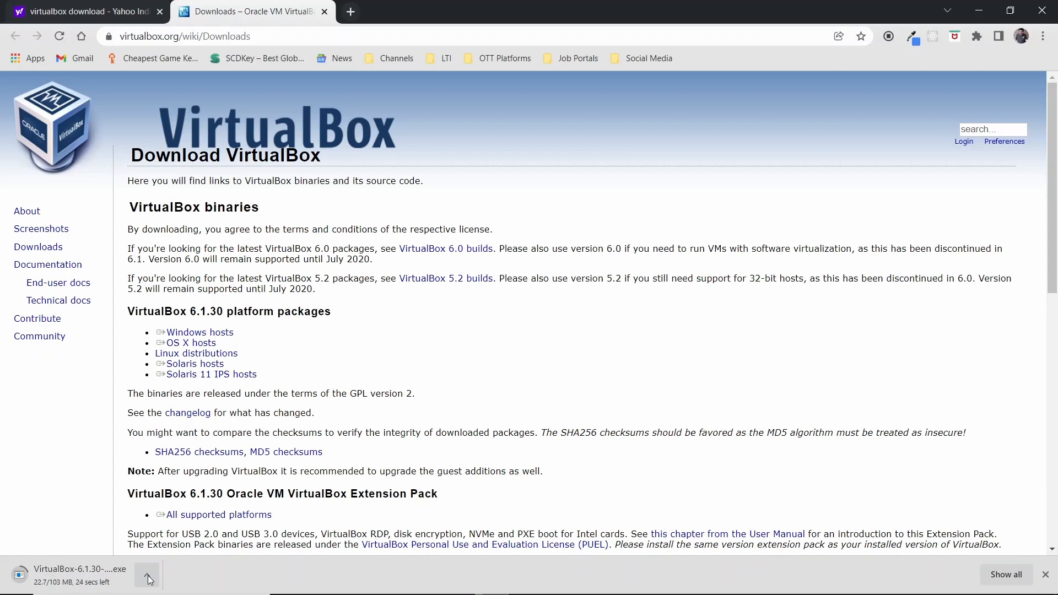
{"action": "left_click", "coordinate": [148, 575]}
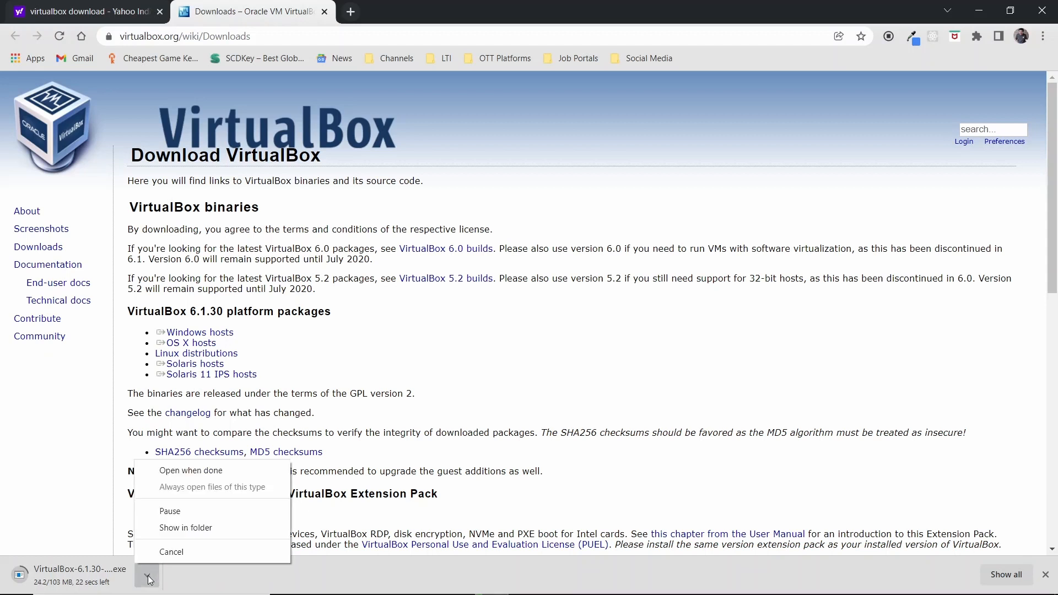
{"action": "left_click", "coordinate": [170, 552]}
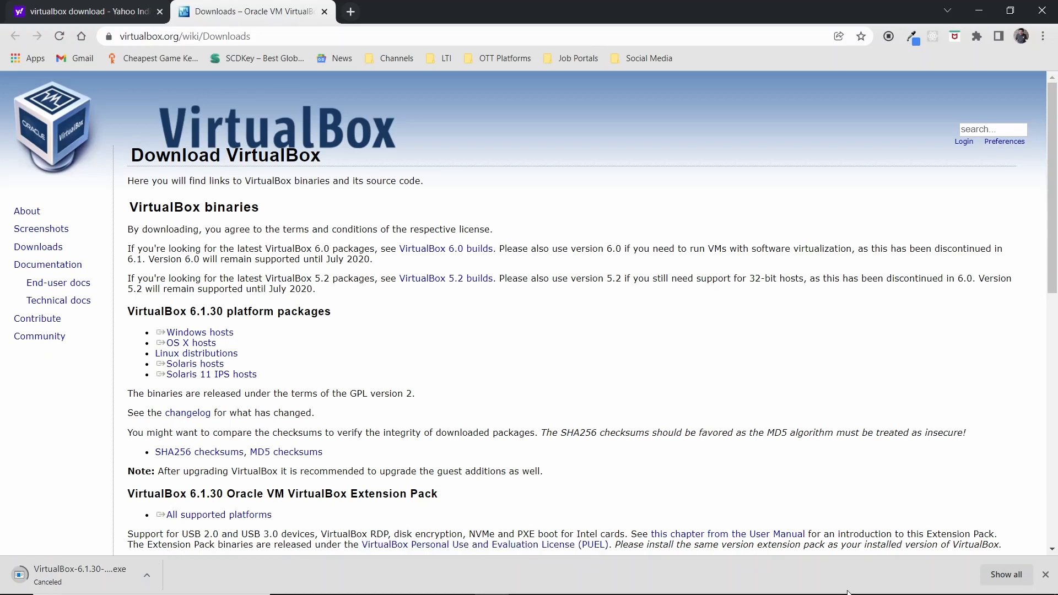
{"action": "left_click", "coordinate": [1043, 575]}
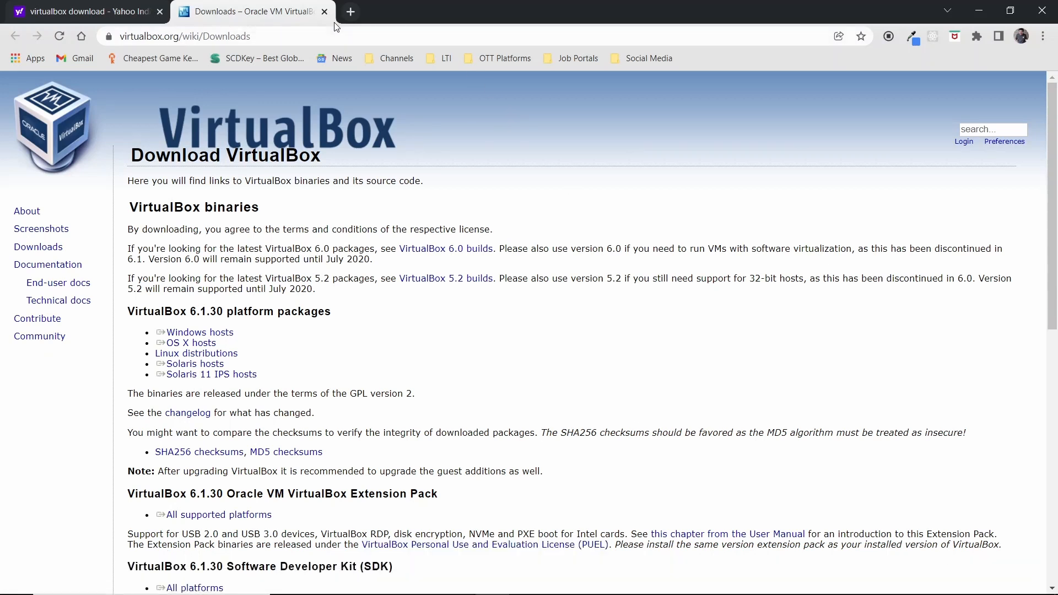
- Search for "ubuntu download" in a new browser tab and open the Download Ubuntu Desktop page
{"action": "left_click", "coordinate": [350, 12]}
{"action": "type", "text": "u"}
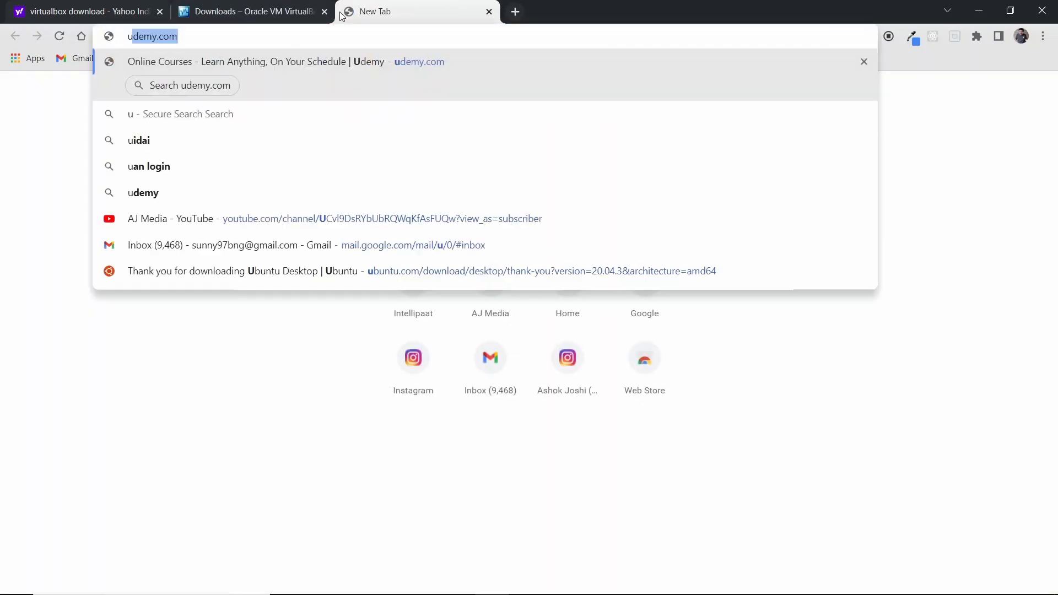
{"action": "type", "text": "buntu downl"}
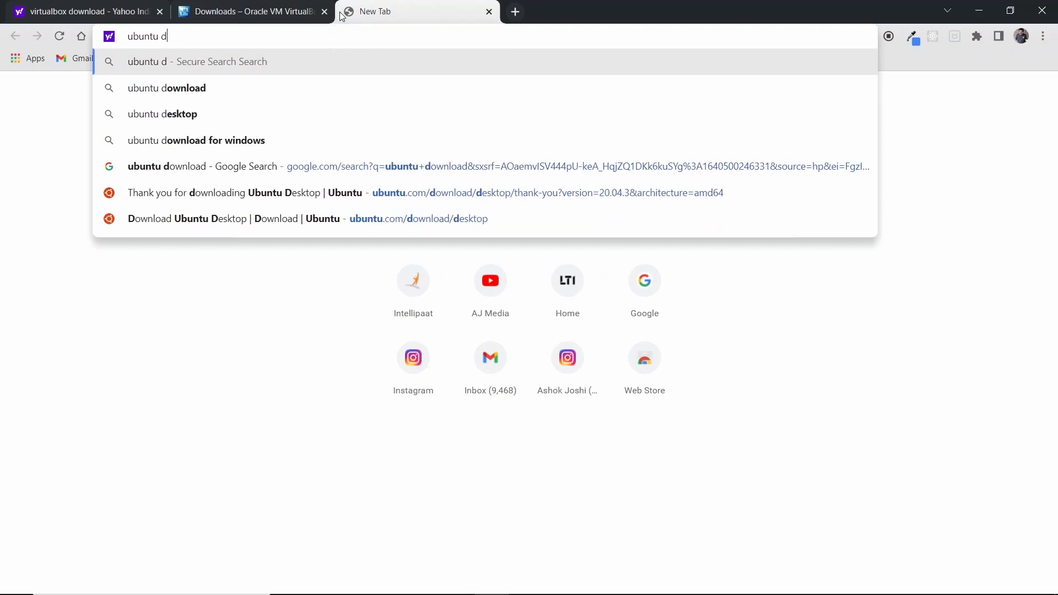
{"action": "key", "text": "BackSpace"}
{"action": "type", "text": "nload"}
{"action": "key", "text": "Return"}
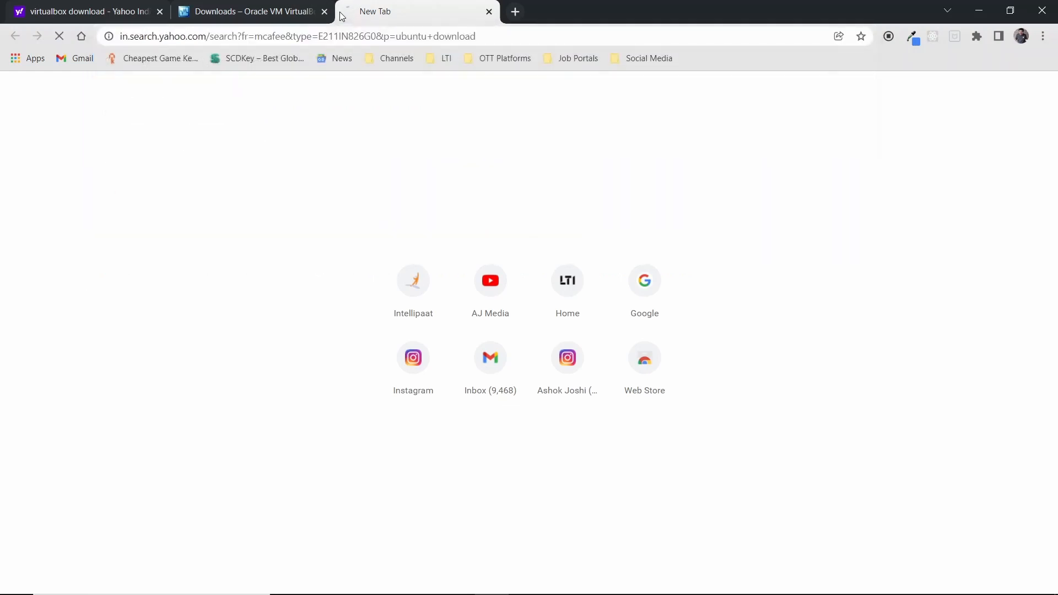
{"action": "left_click", "coordinate": [204, 215]}
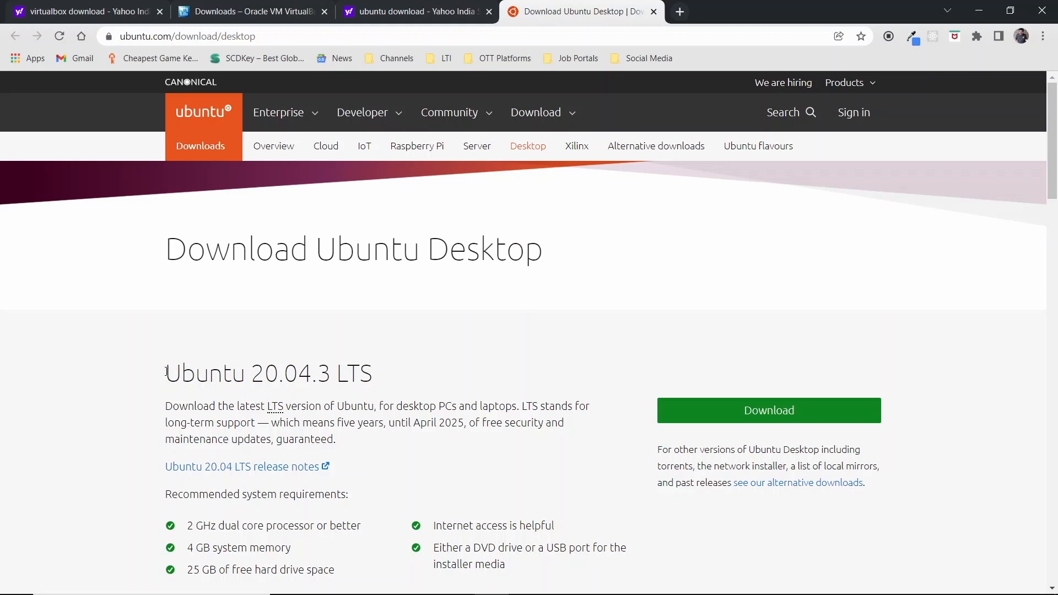
- Compare the Ubuntu 20.04.3 LTS and Ubuntu 21.10 releases offered on the download page
{"action": "left_click_drag", "start_coordinate": [167, 372], "coordinate": [396, 376]}
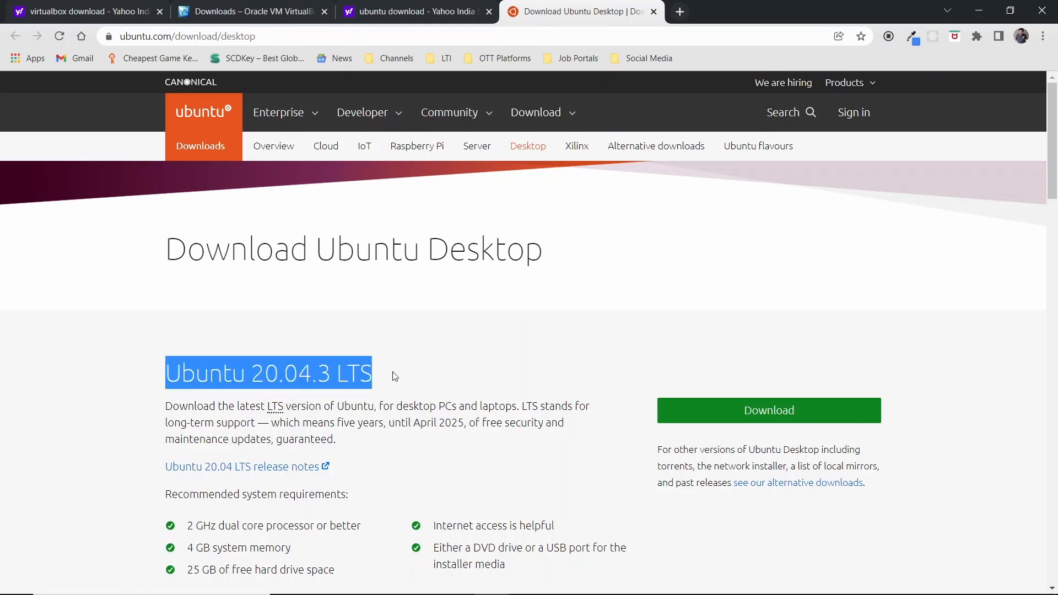
{"action": "left_click", "coordinate": [521, 358]}
{"action": "scroll", "coordinate": [519, 358], "scroll_direction": "down", "scroll_amount": 2}
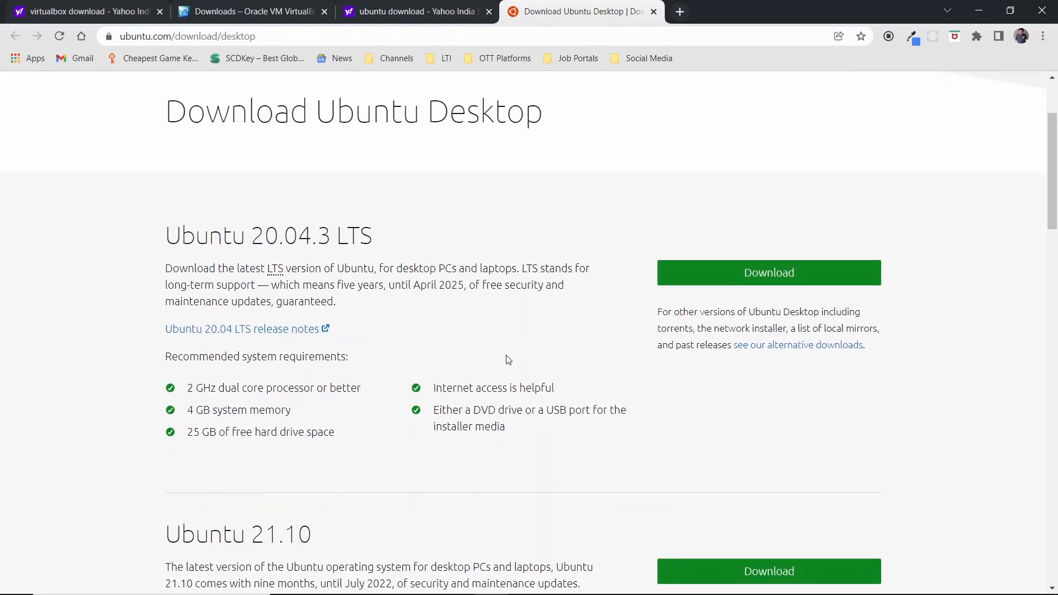
{"action": "scroll", "coordinate": [425, 209], "scroll_direction": "down", "scroll_amount": 4}
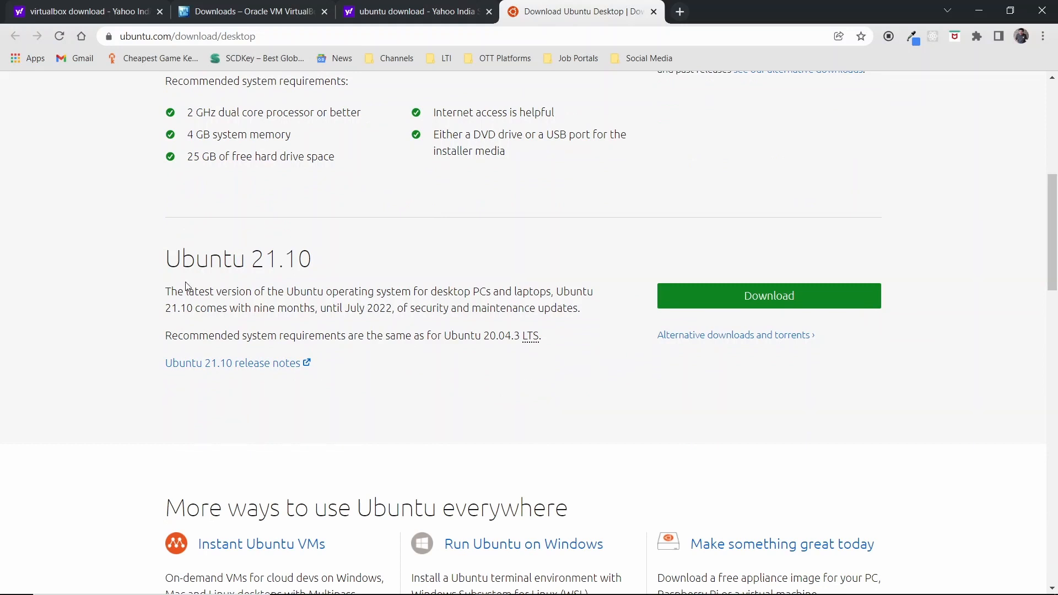
{"action": "left_click_drag", "start_coordinate": [161, 272], "coordinate": [415, 277]}
{"action": "left_click", "coordinate": [490, 276]}
{"action": "scroll", "coordinate": [493, 316], "scroll_direction": "up", "scroll_amount": 4}
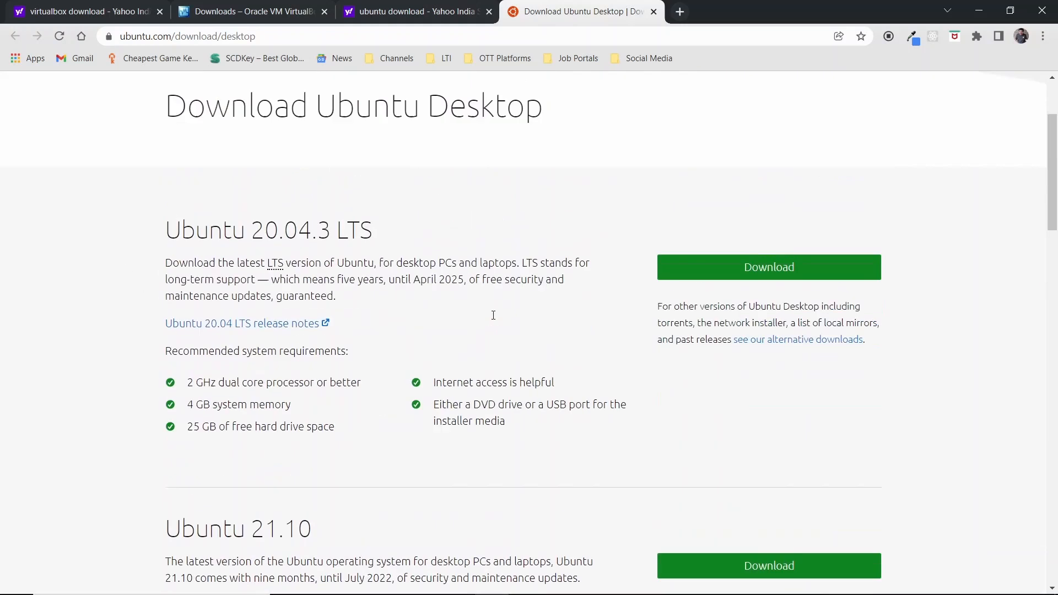
{"action": "scroll", "coordinate": [491, 314], "scroll_direction": "up", "scroll_amount": 1}
{"action": "left_click_drag", "start_coordinate": [164, 304], "coordinate": [425, 315]}
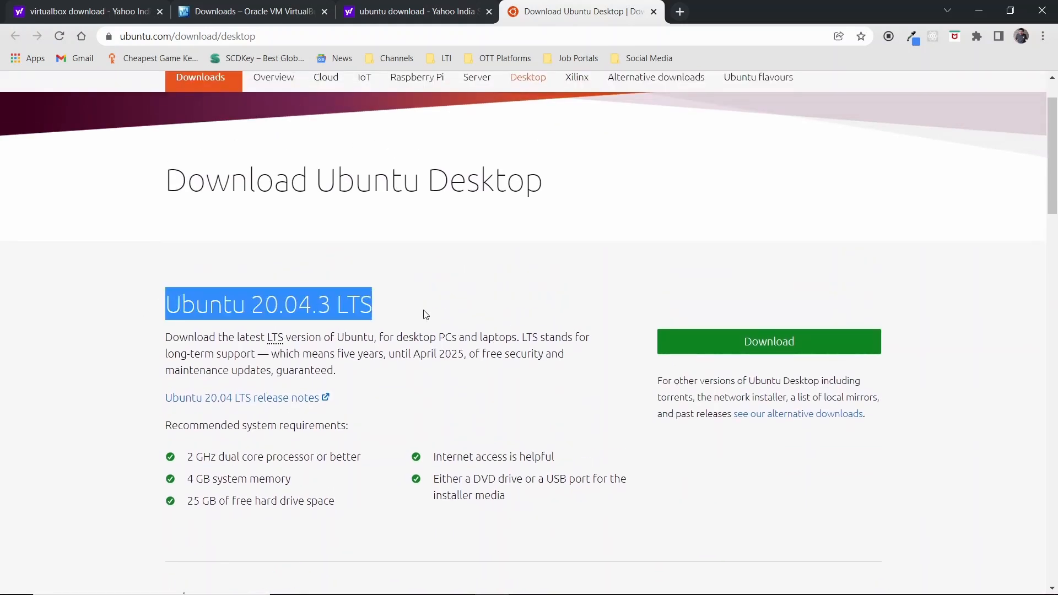
{"action": "left_click", "coordinate": [445, 283]}
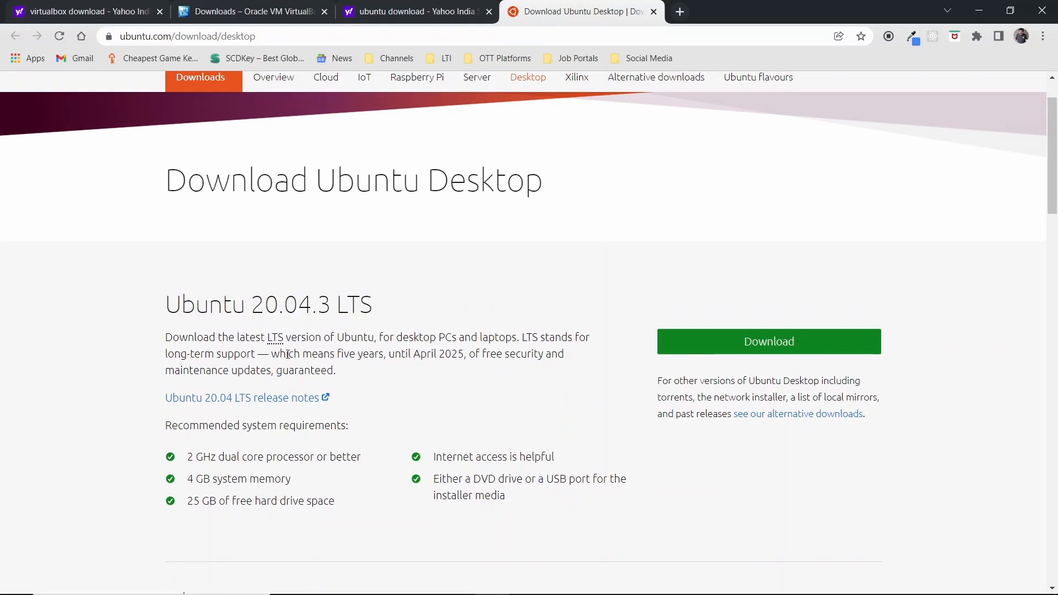
- Read the support period, end date and maintenance update terms in the Ubuntu 20.04.3 LTS description
{"action": "left_click_drag", "start_coordinate": [338, 354], "coordinate": [384, 354]}
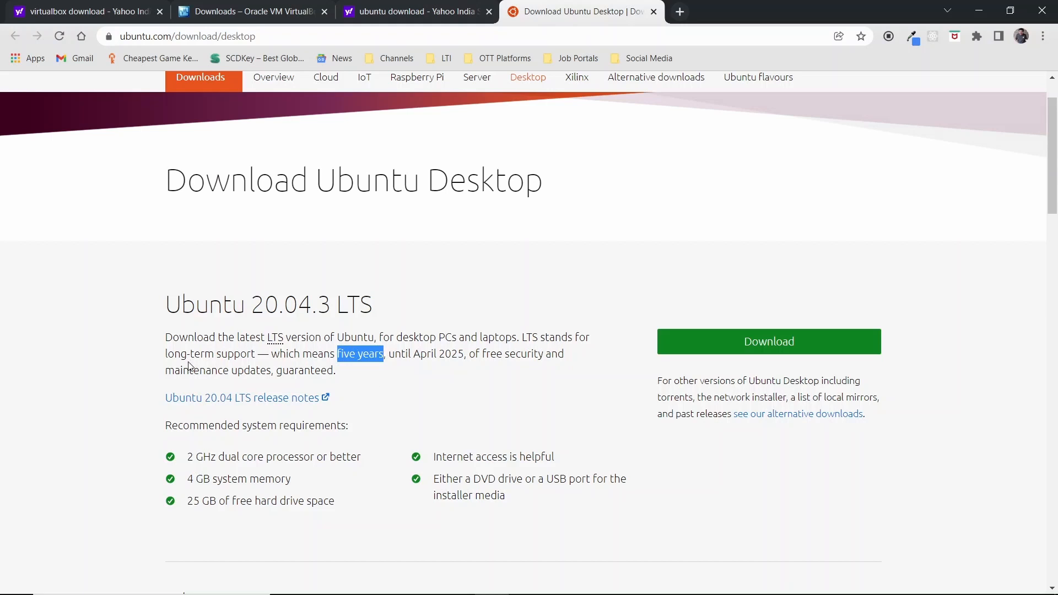
{"action": "left_click_drag", "start_coordinate": [417, 356], "coordinate": [462, 356]}
{"action": "left_click", "coordinate": [475, 366]}
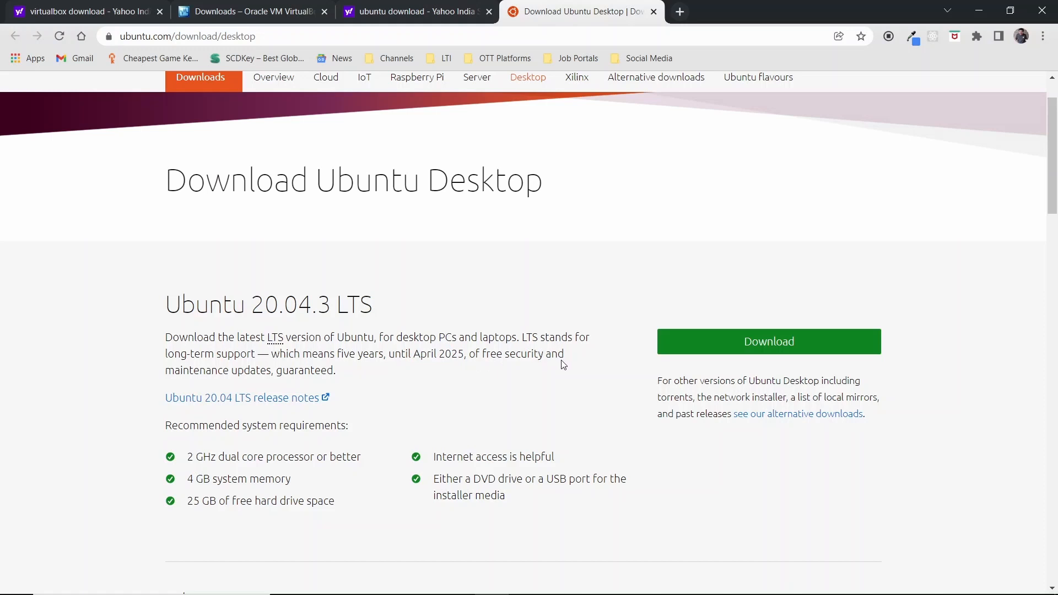
{"action": "left_click_drag", "start_coordinate": [171, 373], "coordinate": [331, 373]}
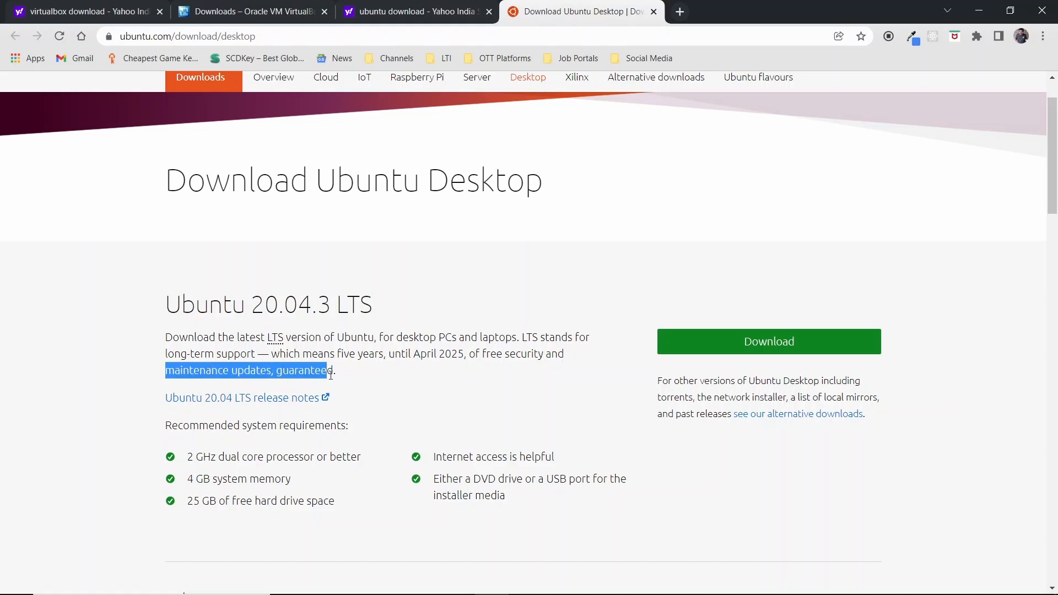
{"action": "left_click", "coordinate": [444, 383]}
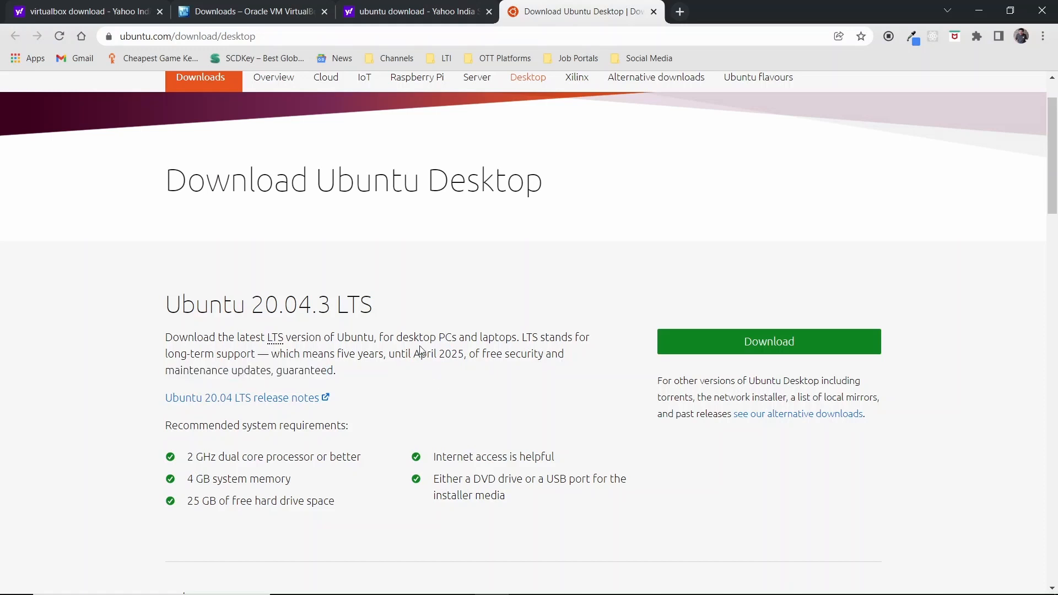
- Start downloading the Ubuntu 20.04.3 LTS desktop ISO, cancel the download and dismiss the download bar
{"action": "left_click", "coordinate": [760, 347]}
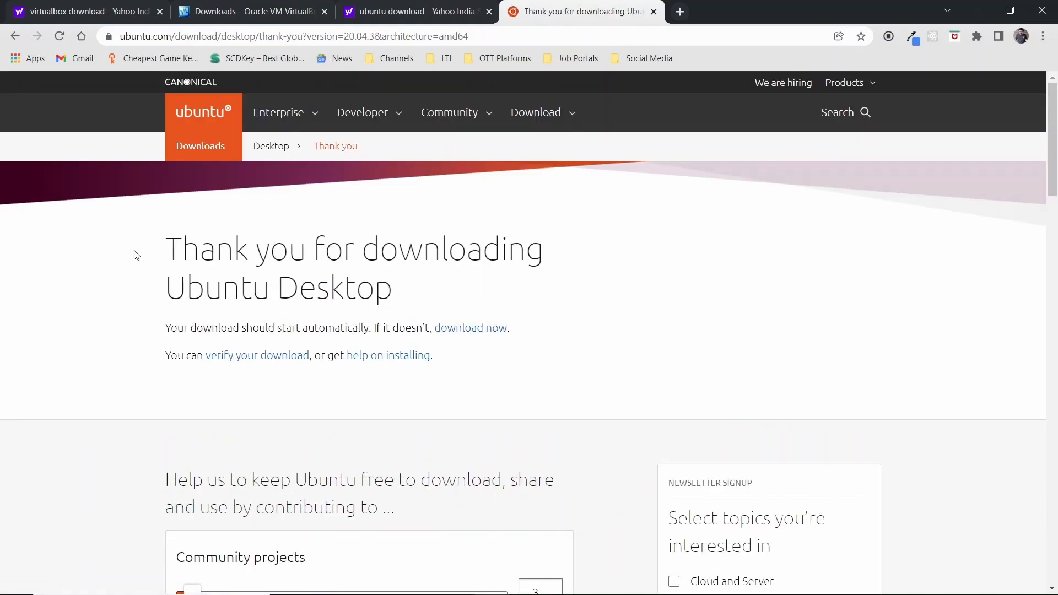
{"action": "left_click_drag", "start_coordinate": [164, 249], "coordinate": [431, 291]}
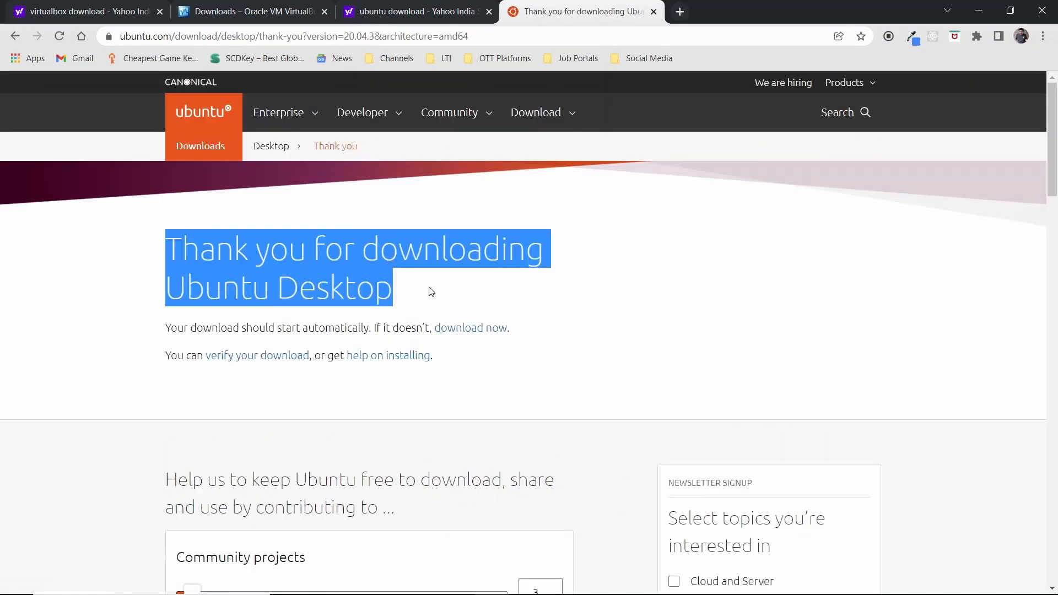
{"action": "left_click", "coordinate": [661, 284]}
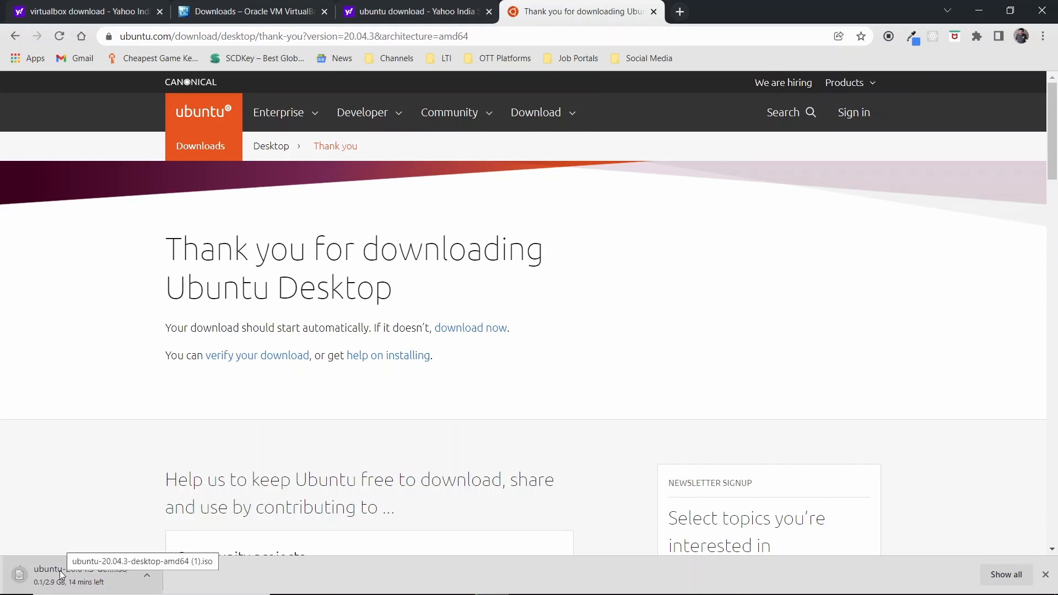
{"action": "left_click", "coordinate": [153, 573]}
{"action": "left_click", "coordinate": [156, 558]}
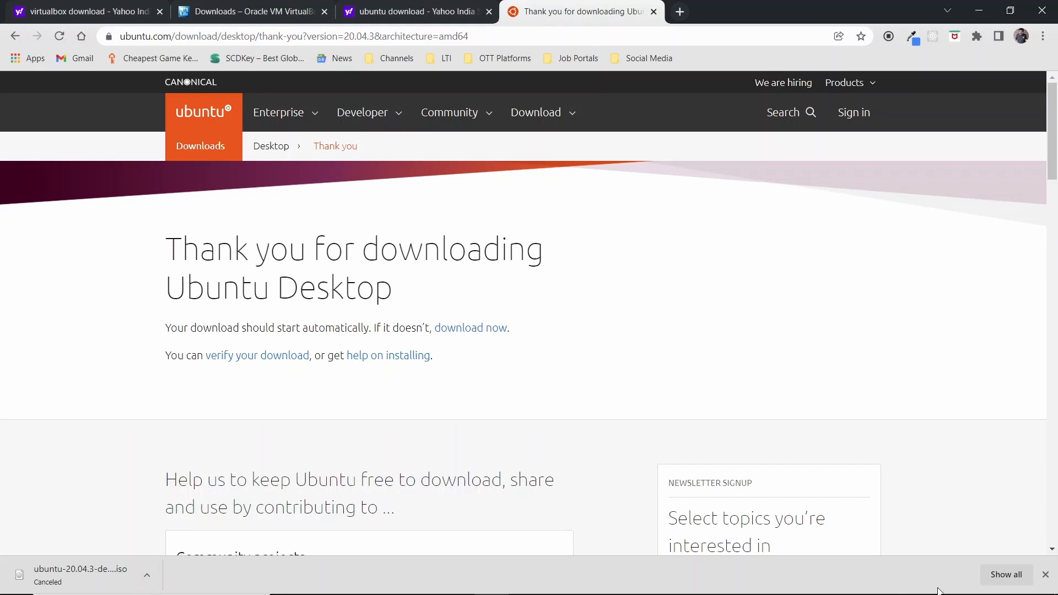
{"action": "left_click", "coordinate": [1045, 574]}
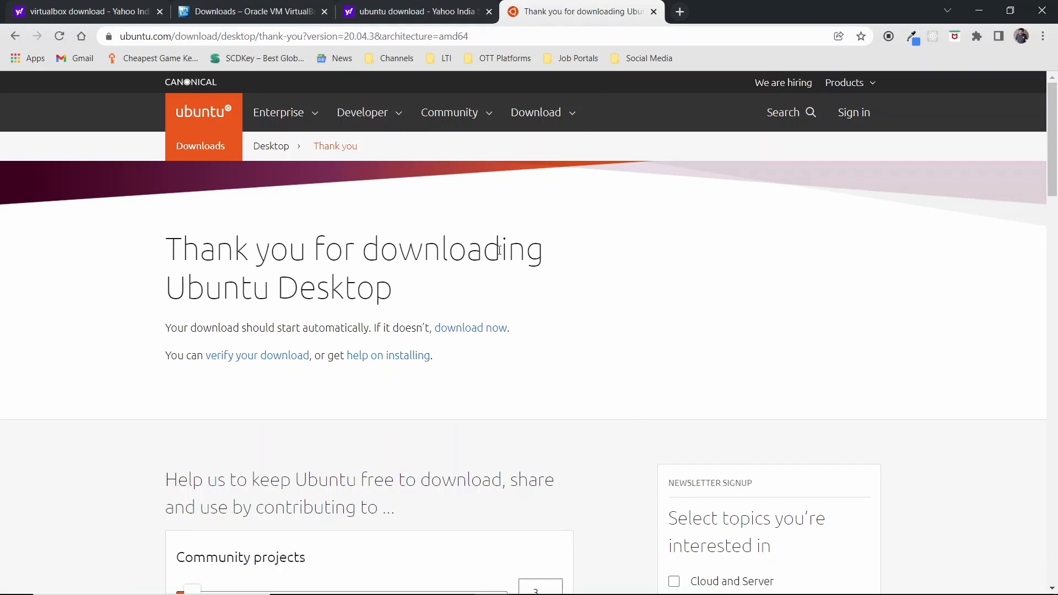
- Close the Ubuntu, VirtualBox and search result tabs so that the browser is shut down
{"action": "left_click", "coordinate": [653, 11]}
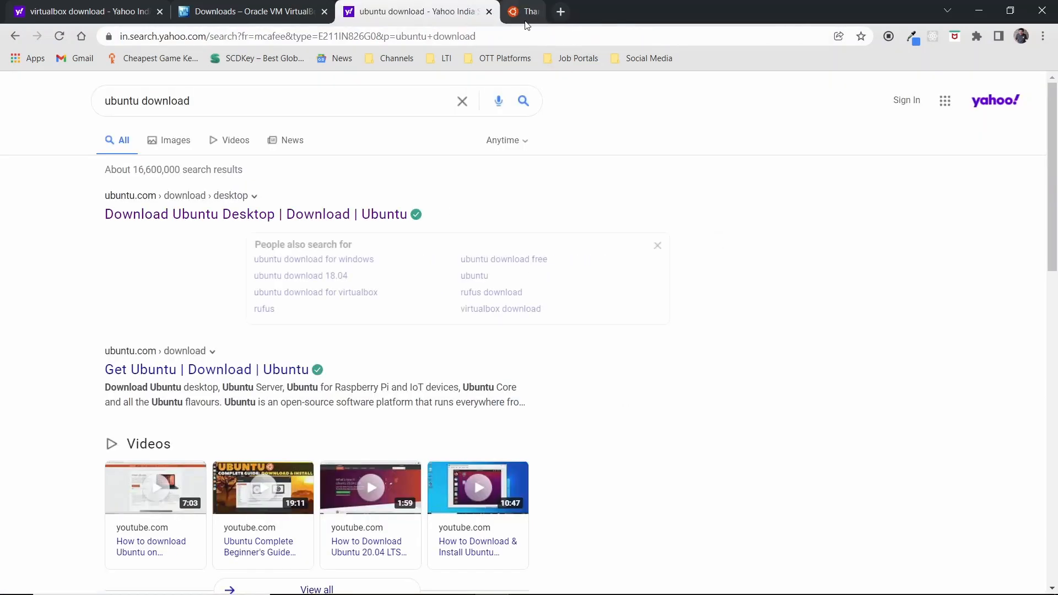
{"action": "left_click", "coordinate": [488, 12]}
{"action": "left_click", "coordinate": [324, 12]}
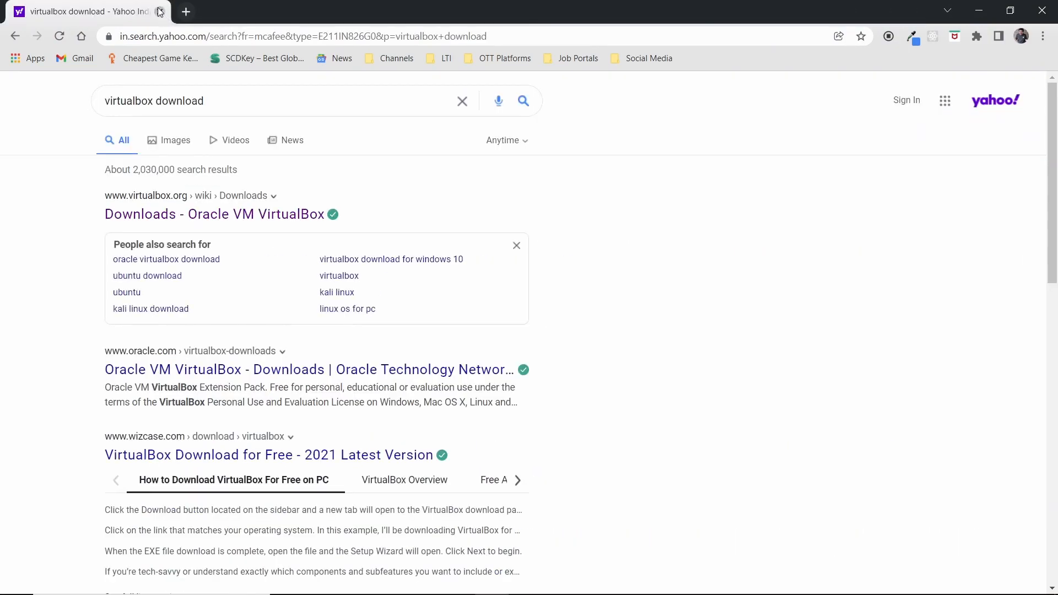
{"action": "left_click", "coordinate": [160, 11]}
- Launch the VirtualBox 6.1.30 installer from the Downloads folder in File Explorer
{"action": "key", "text": "super+e"}
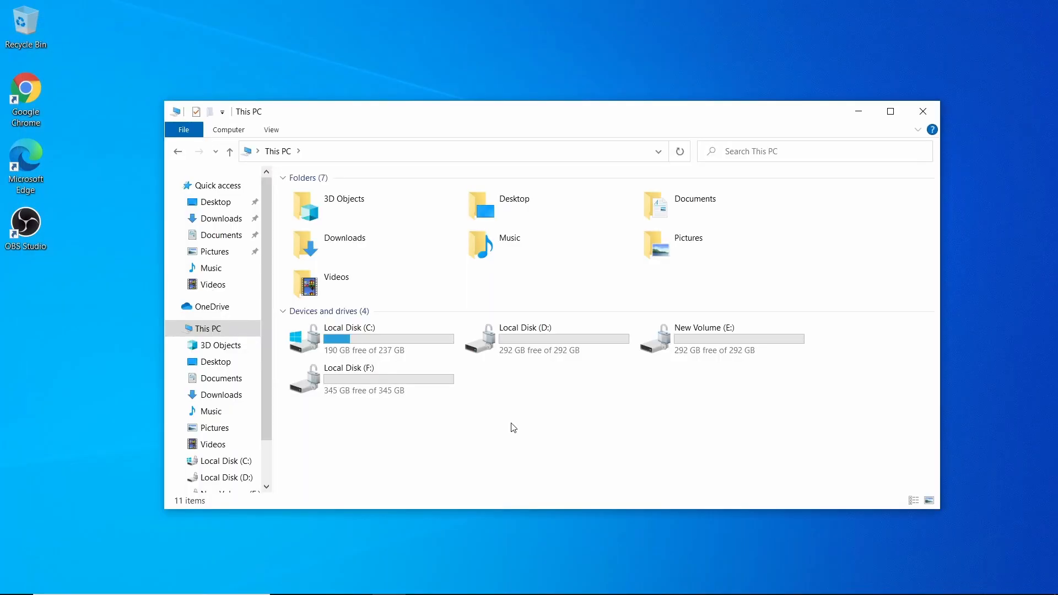
{"action": "double_click", "coordinate": [358, 243]}
{"action": "double_click", "coordinate": [366, 257]}
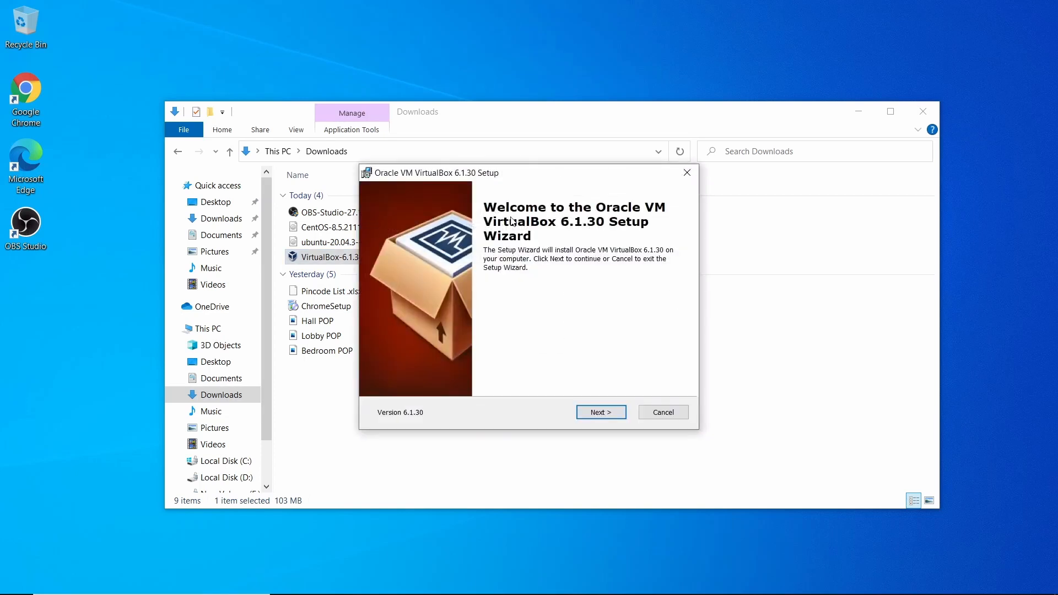
{"action": "left_click_drag", "start_coordinate": [529, 172], "coordinate": [537, 150]}
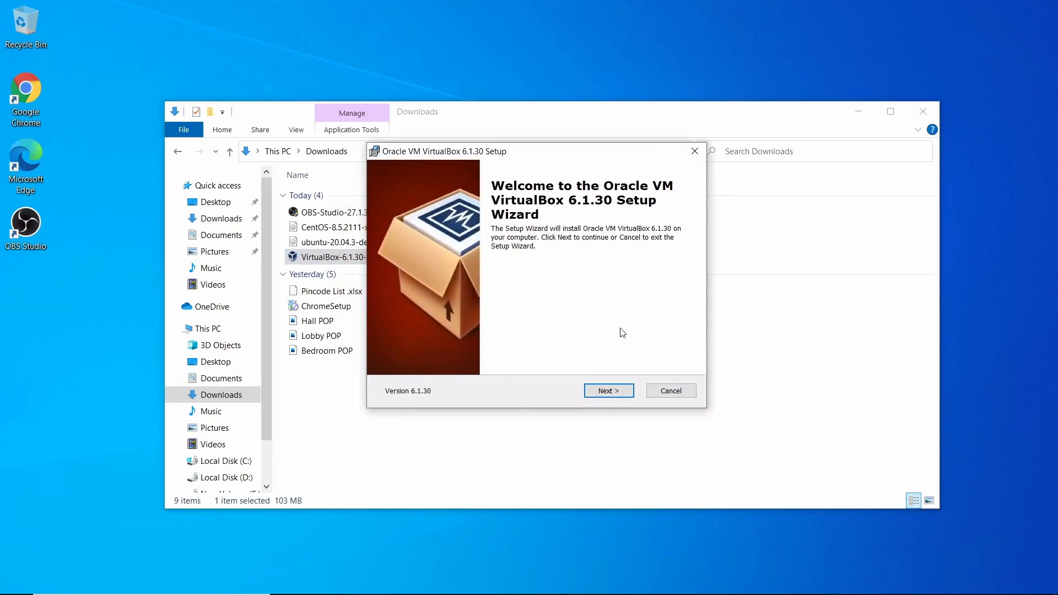
- Proceed through the VirtualBox setup with the default features and shortcut options, and accept the Network Interfaces warning
{"action": "left_click", "coordinate": [624, 394]}
{"action": "left_click", "coordinate": [625, 395]}
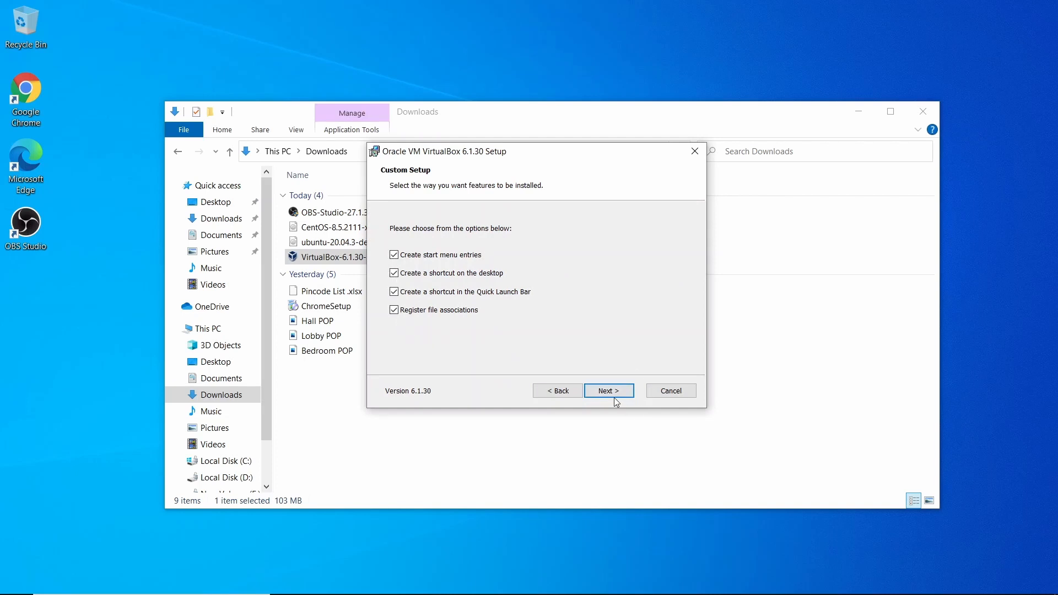
{"action": "left_click", "coordinate": [617, 395]}
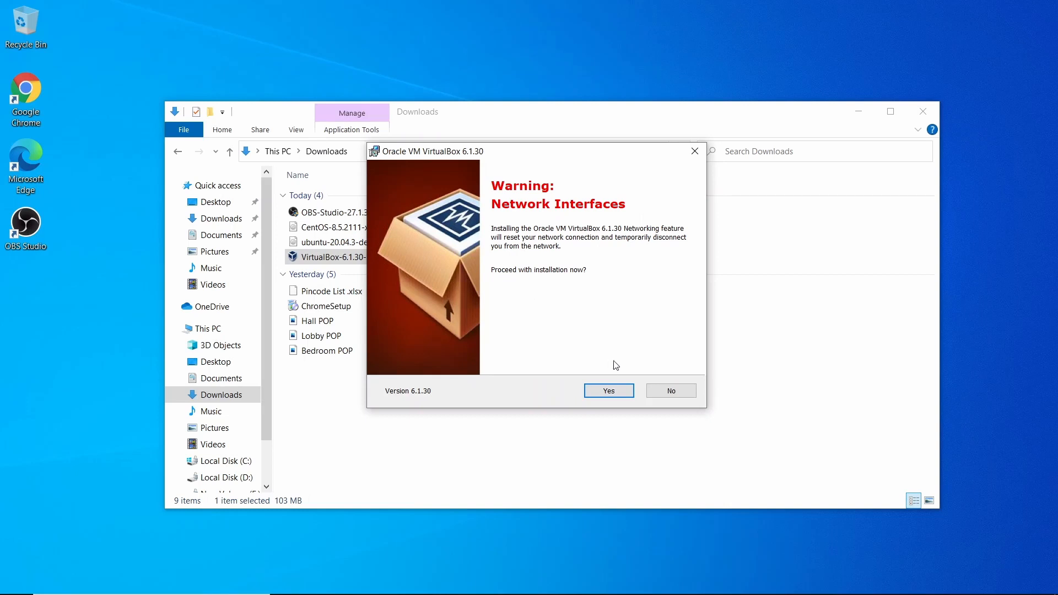
{"action": "left_click", "coordinate": [613, 391]}
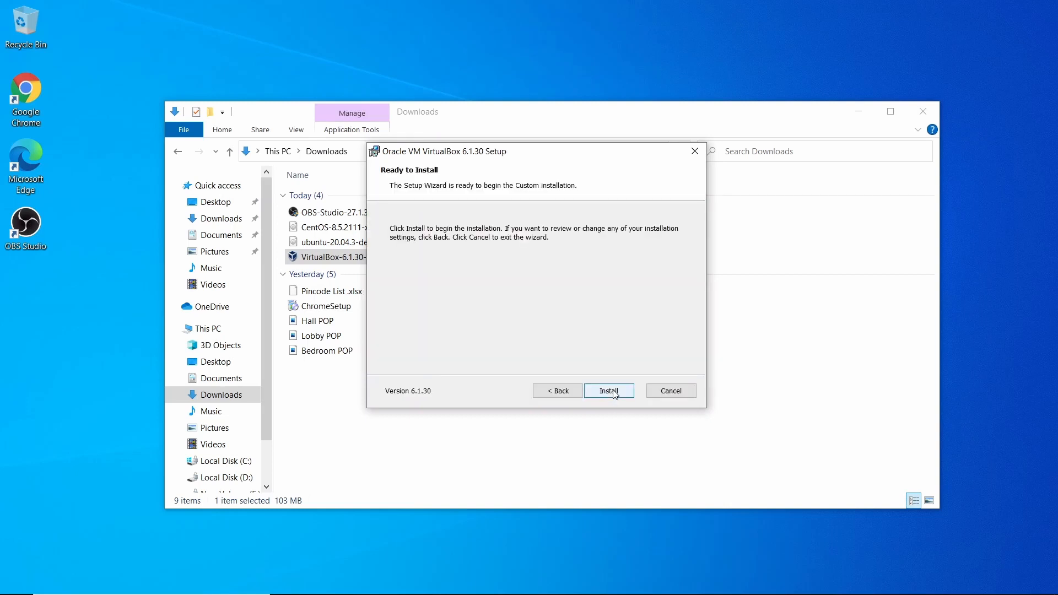
- Install VirtualBox 6.1.30, allow the Oracle Universal Serial Bus device software, and finish the setup with VirtualBox set to start
{"action": "left_click", "coordinate": [613, 392]}
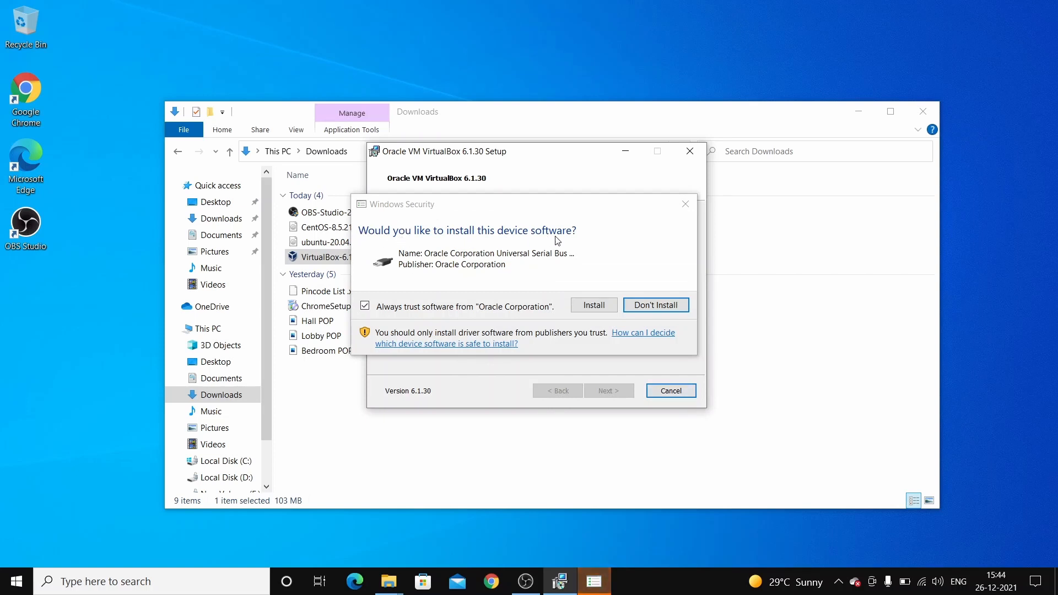
{"action": "left_click", "coordinate": [598, 306]}
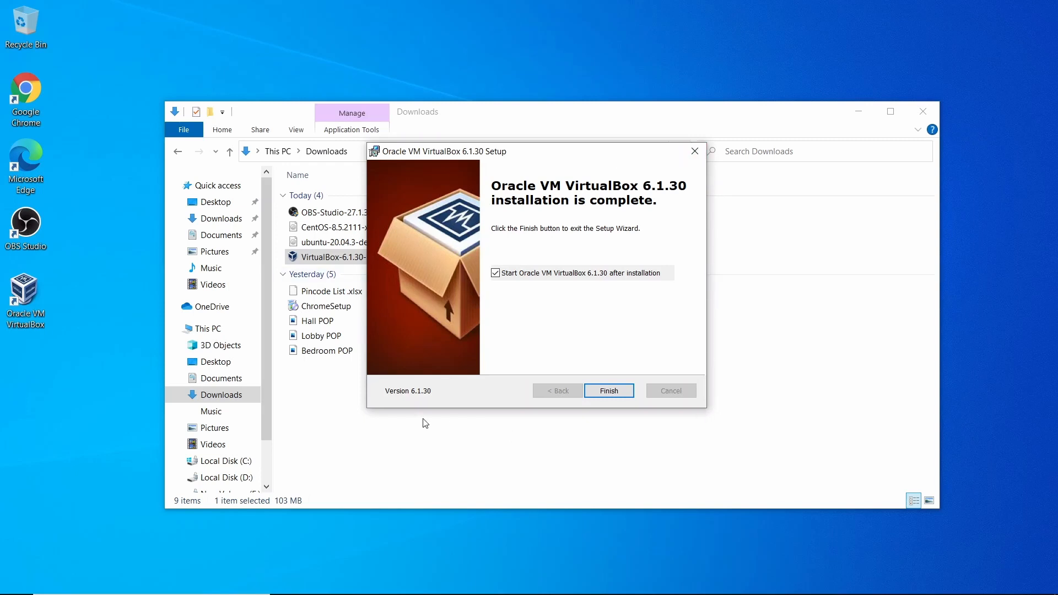
{"action": "left_click", "coordinate": [618, 396]}
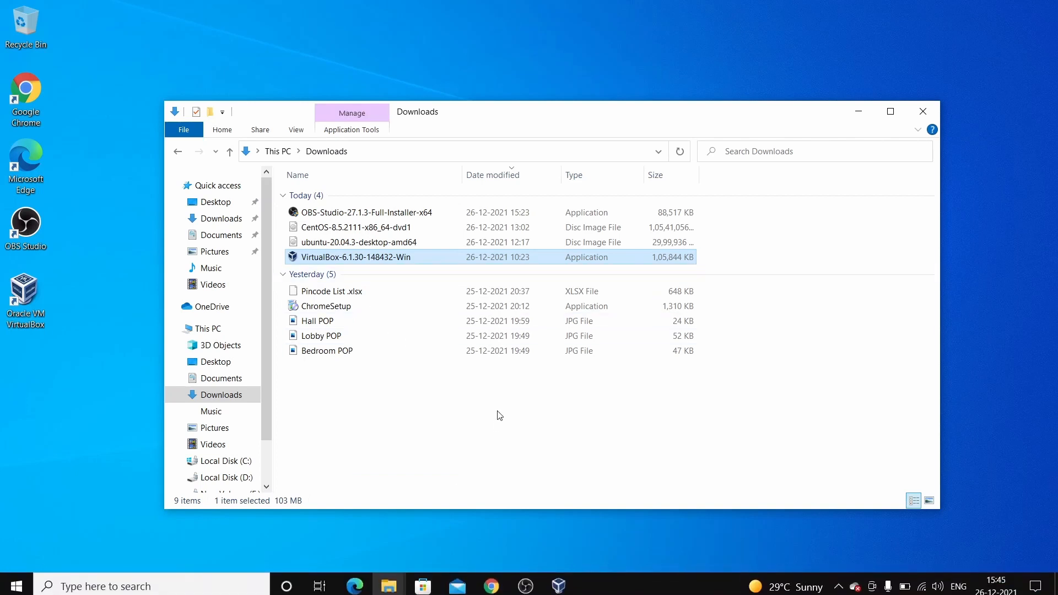
- Bring up the VirtualBox Manager and begin a new 64-bit Ubuntu Linux virtual machine named "Ubuntu 20.04.3 LTS VM" in the default folder
{"action": "left_click", "coordinate": [559, 590]}
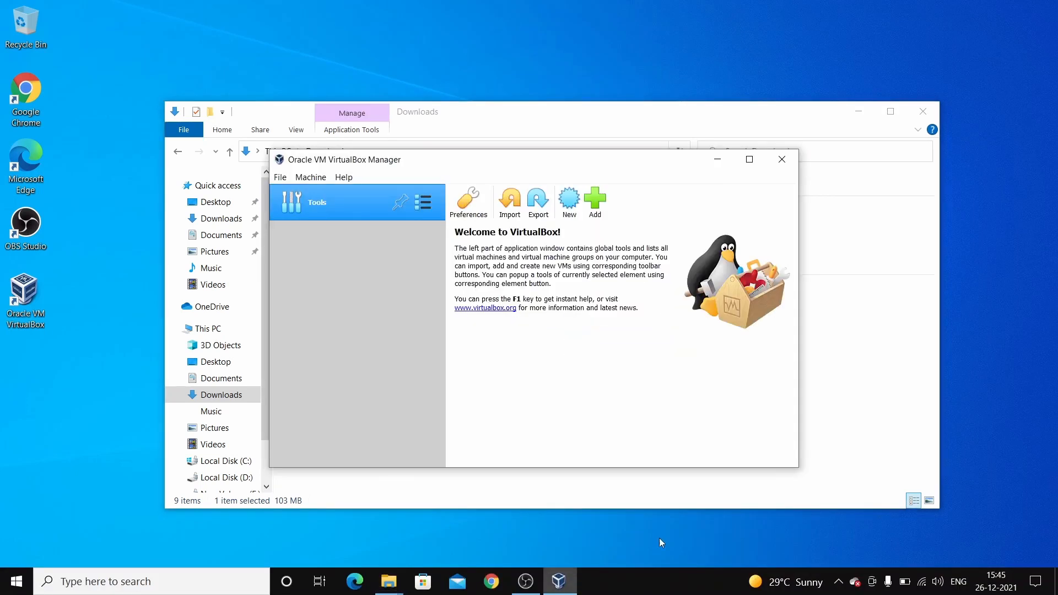
{"action": "left_click_drag", "start_coordinate": [553, 166], "coordinate": [678, 179]}
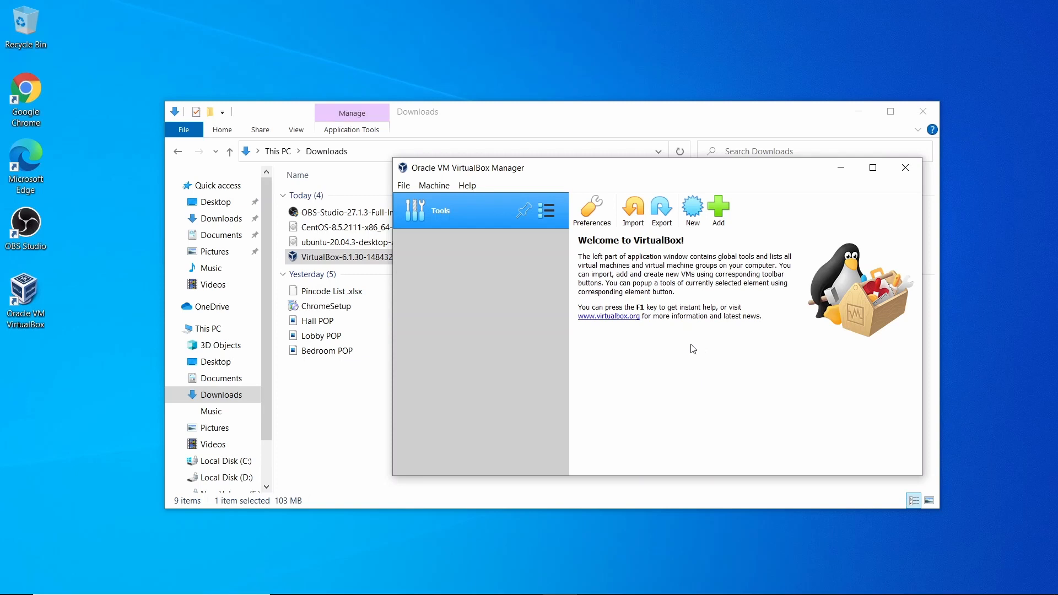
{"action": "left_click", "coordinate": [697, 211]}
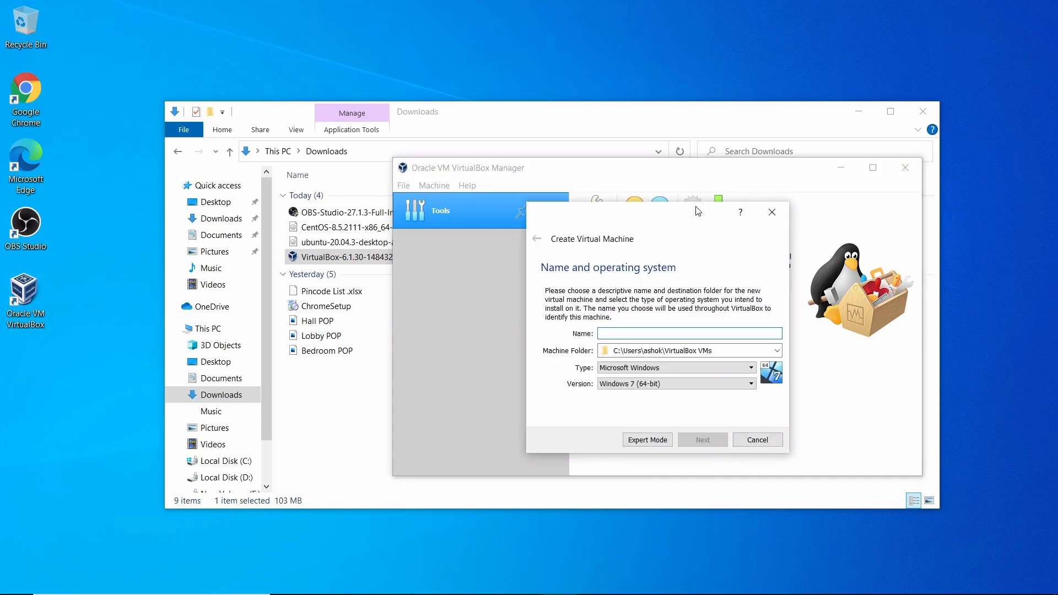
{"action": "left_click", "coordinate": [668, 332]}
{"action": "type", "text": "Ubuntu "}
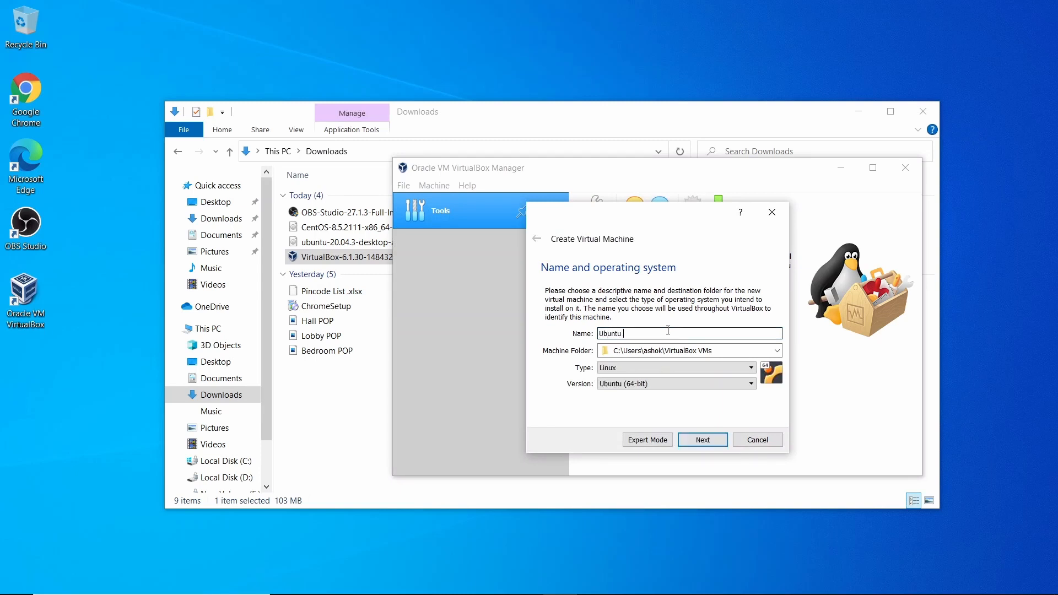
{"action": "type", "text": "20.04.3 LTS VM"}
{"action": "left_click_drag", "start_coordinate": [678, 334], "coordinate": [597, 334]}
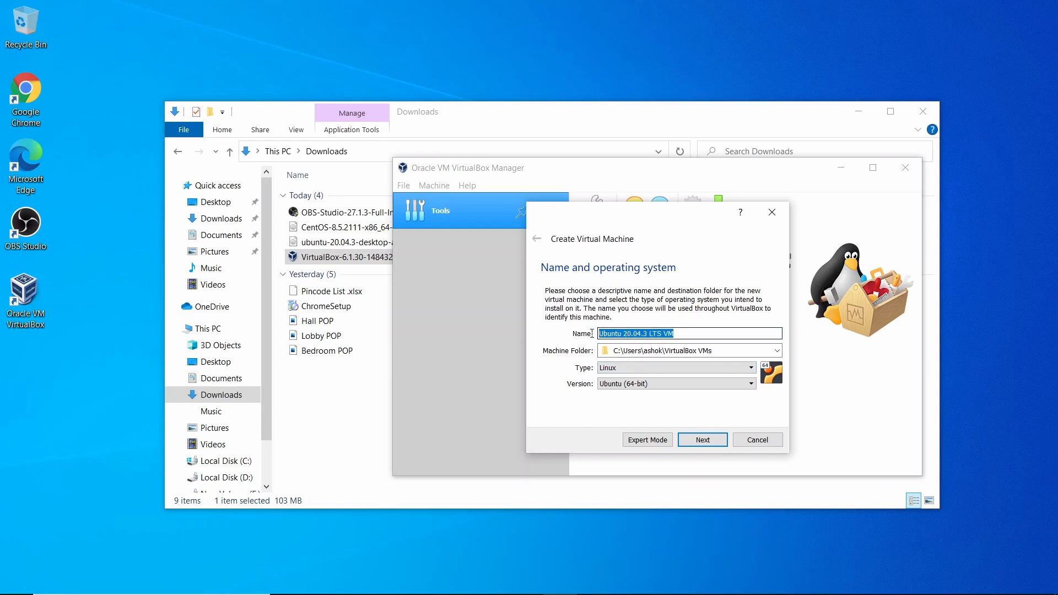
{"action": "left_click", "coordinate": [699, 333]}
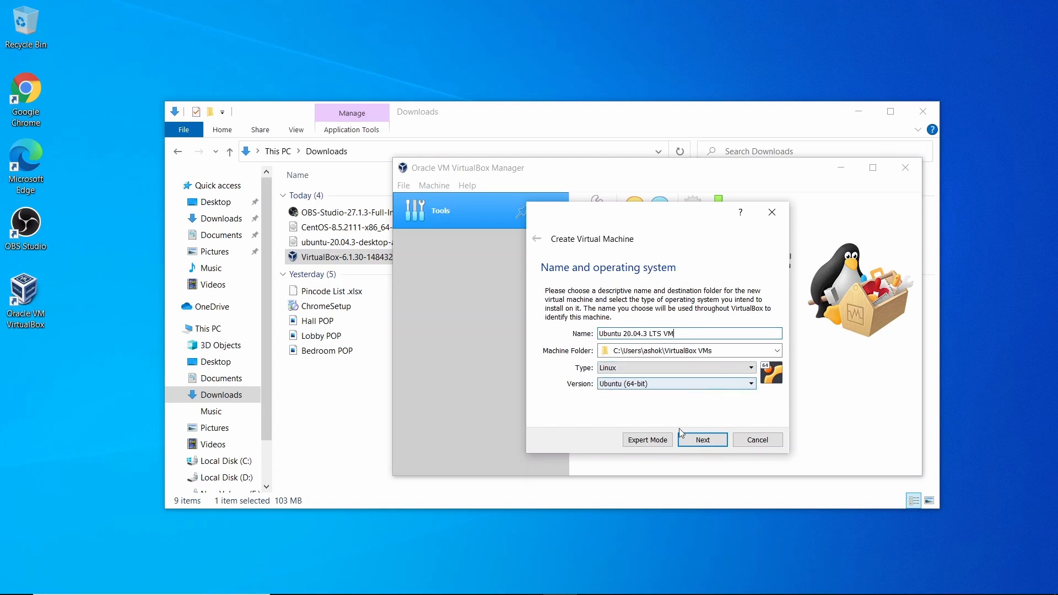
{"action": "left_click", "coordinate": [693, 439]}
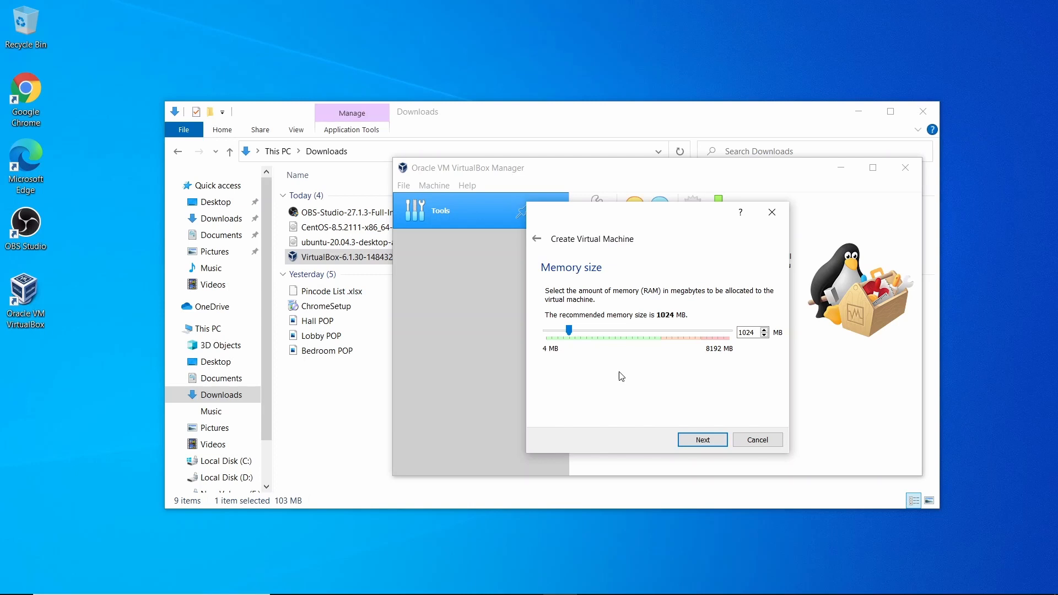
- Set the new virtual machine's memory size to 4096 MB and continue to the hard disk options
{"action": "double_click", "coordinate": [746, 332]}
{"action": "type", "text": "4096"}
{"action": "left_click", "coordinate": [696, 439]}
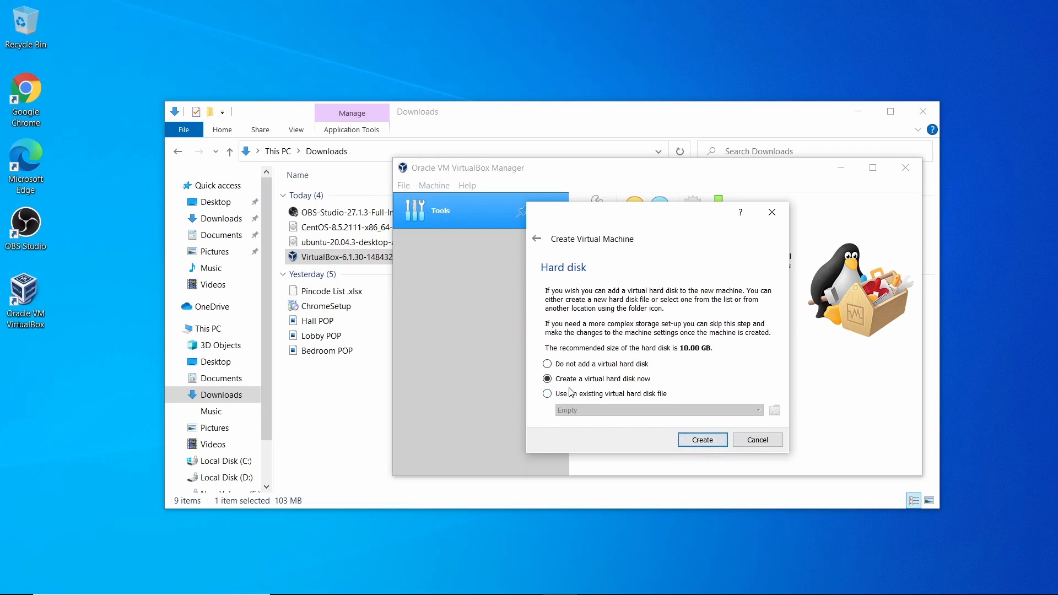
- Create a new dynamically allocated VDI virtual hard disk of 30 GB for the virtual machine in the default location
{"action": "left_click", "coordinate": [702, 441]}
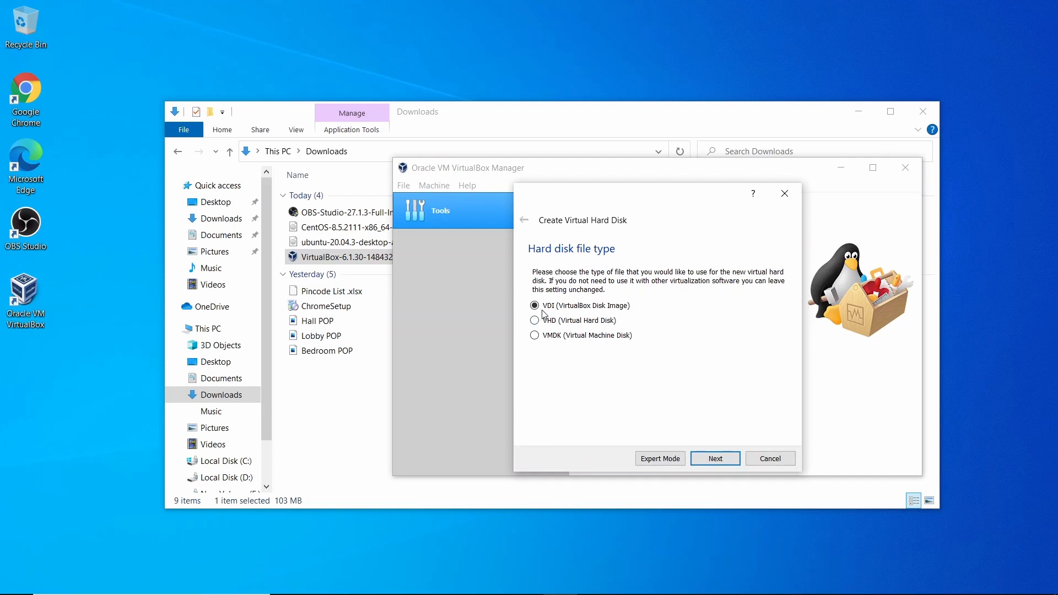
{"action": "left_click", "coordinate": [715, 460]}
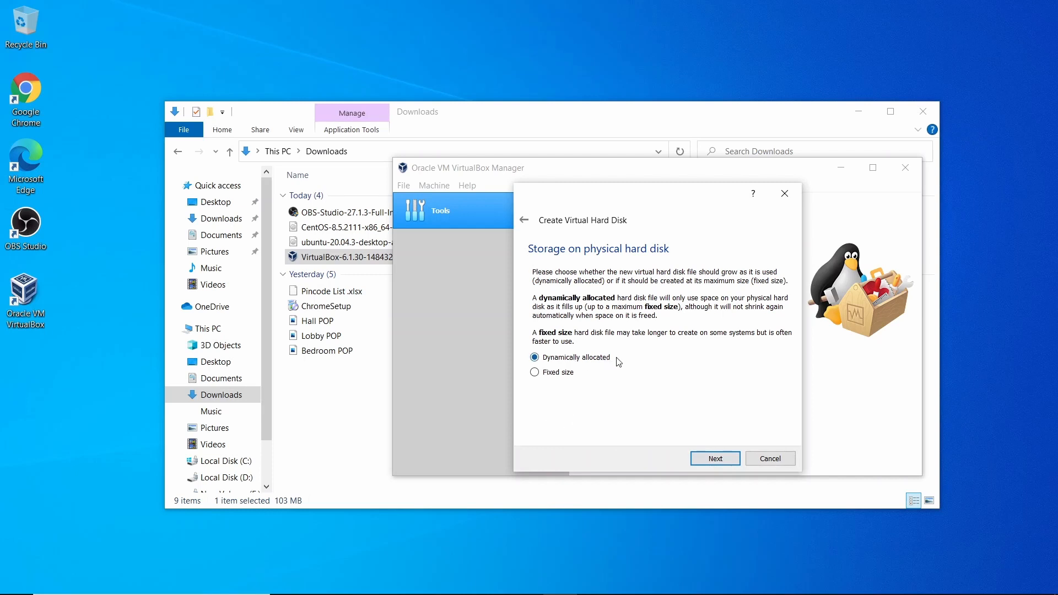
{"action": "left_click", "coordinate": [715, 459]}
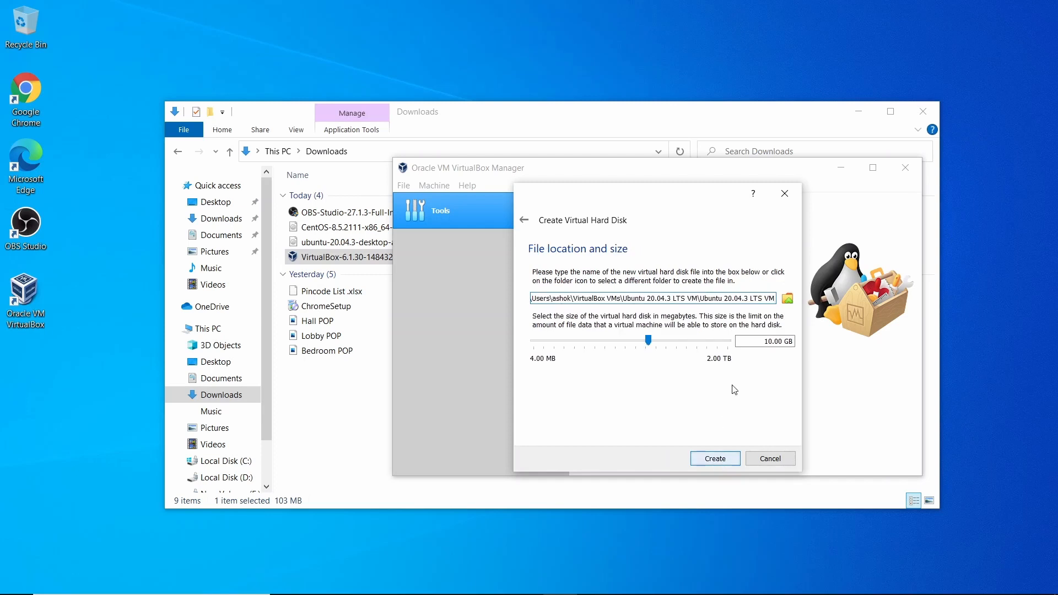
{"action": "key", "text": "Delete"}
{"action": "key", "text": "Delete"}
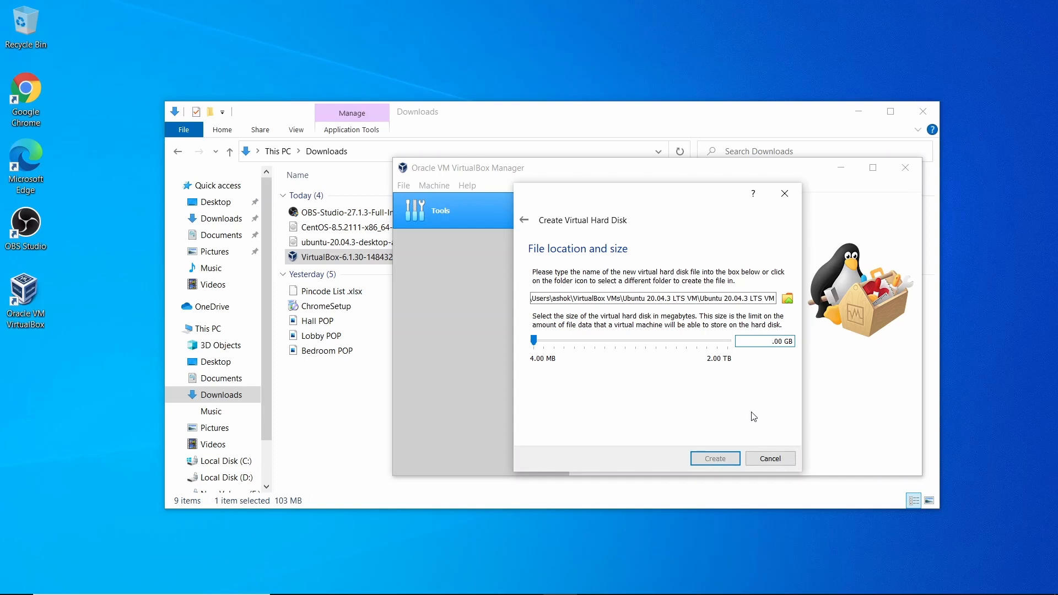
{"action": "type", "text": "10"}
{"action": "key", "text": "BackSpace"}
{"action": "key", "text": "BackSpace"}
{"action": "type", "text": "30"}
{"action": "left_click", "coordinate": [717, 462]}
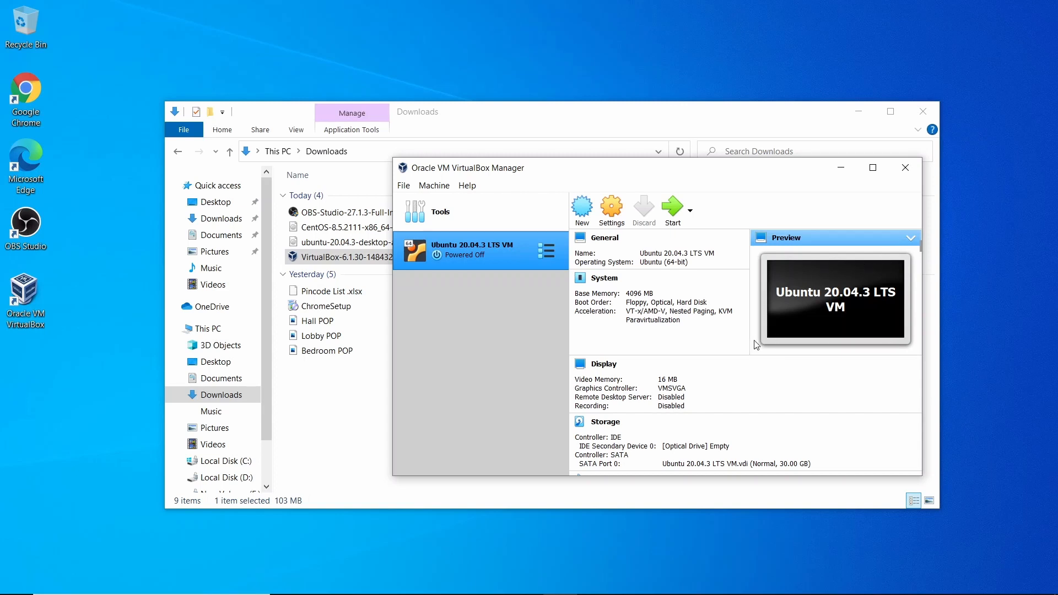
- Start the Ubuntu virtual machine with ubuntu-20.04.3-desktop-amd64.iso from Downloads as its start-up disk, and dismiss the keyboard capture notice
{"action": "left_click", "coordinate": [673, 218]}
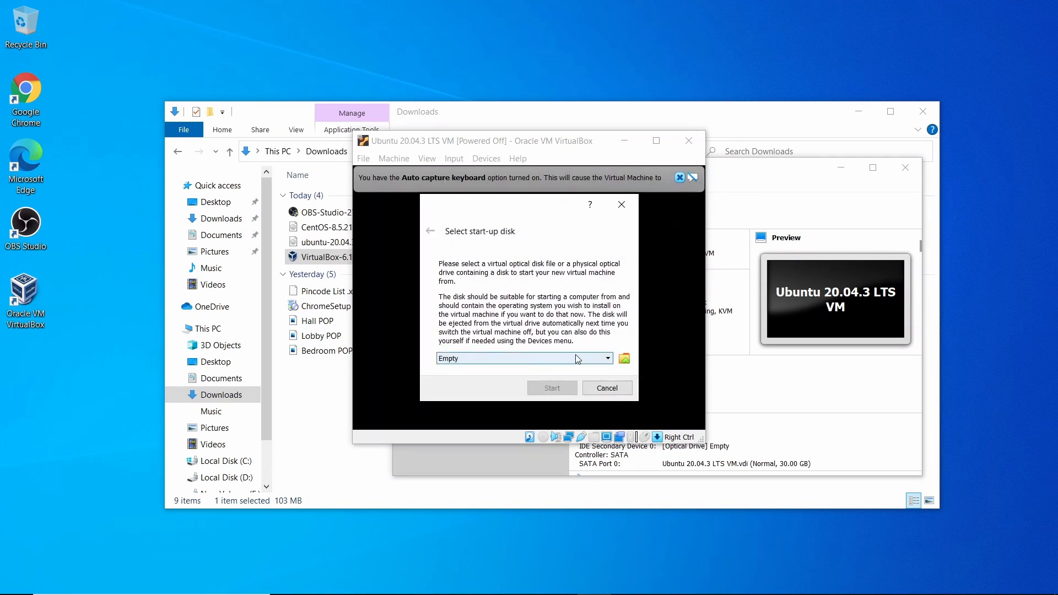
{"action": "left_click", "coordinate": [624, 359]}
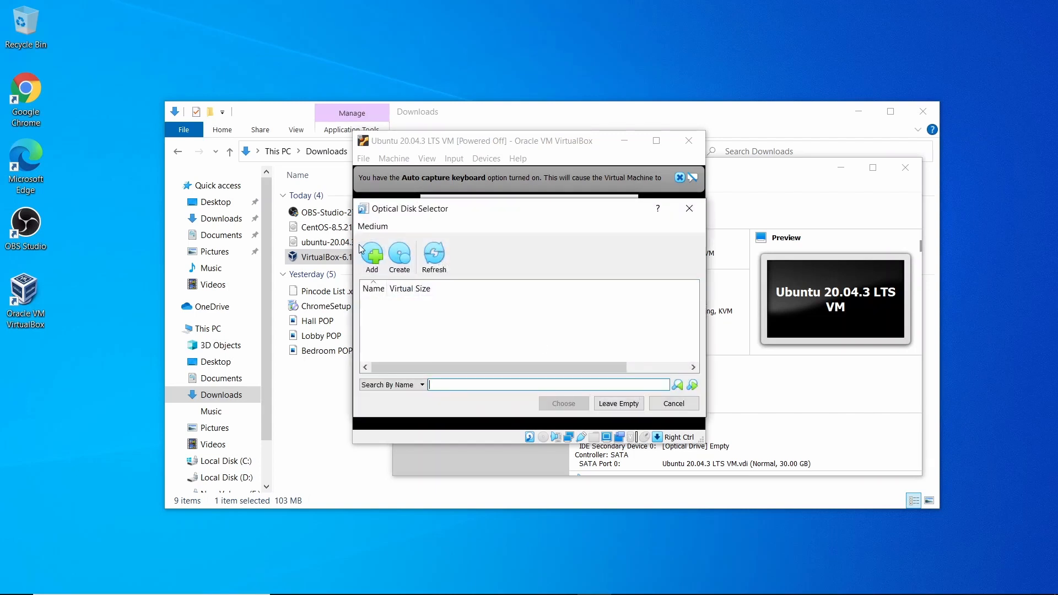
{"action": "left_click", "coordinate": [373, 254]}
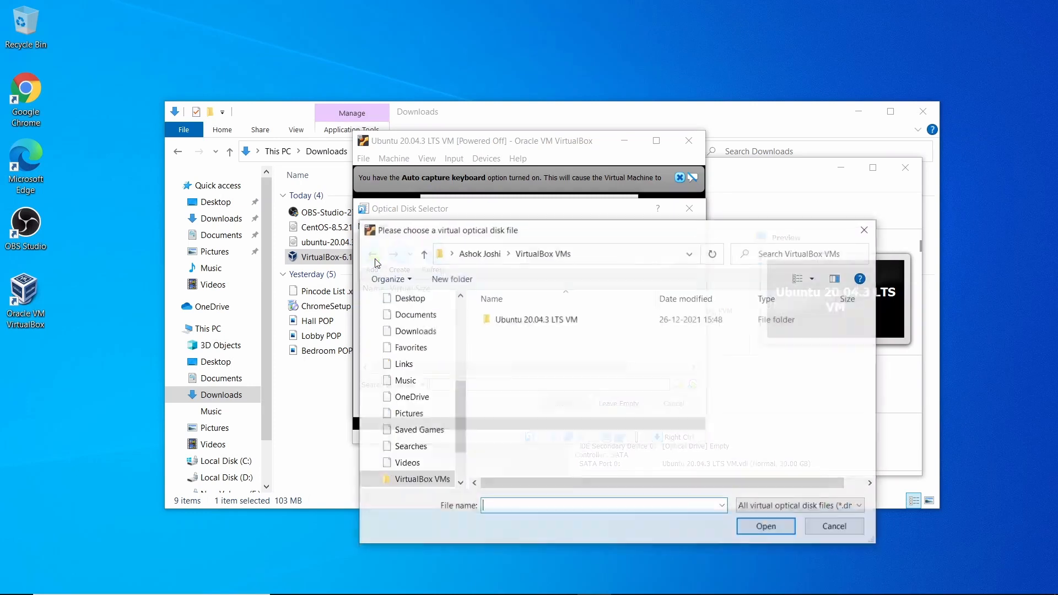
{"action": "left_click", "coordinate": [414, 330]}
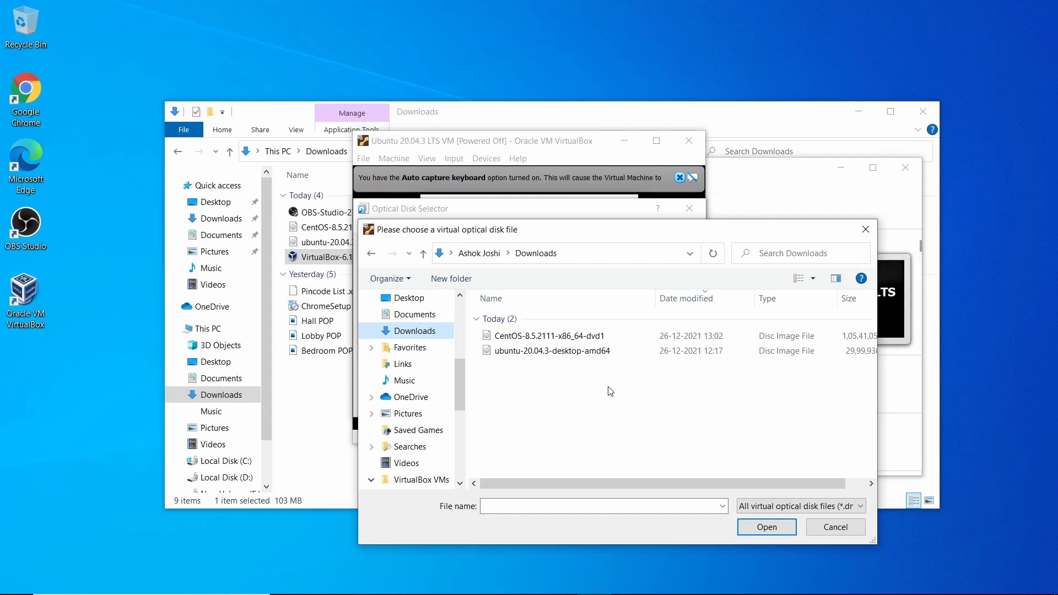
{"action": "left_click", "coordinate": [524, 352]}
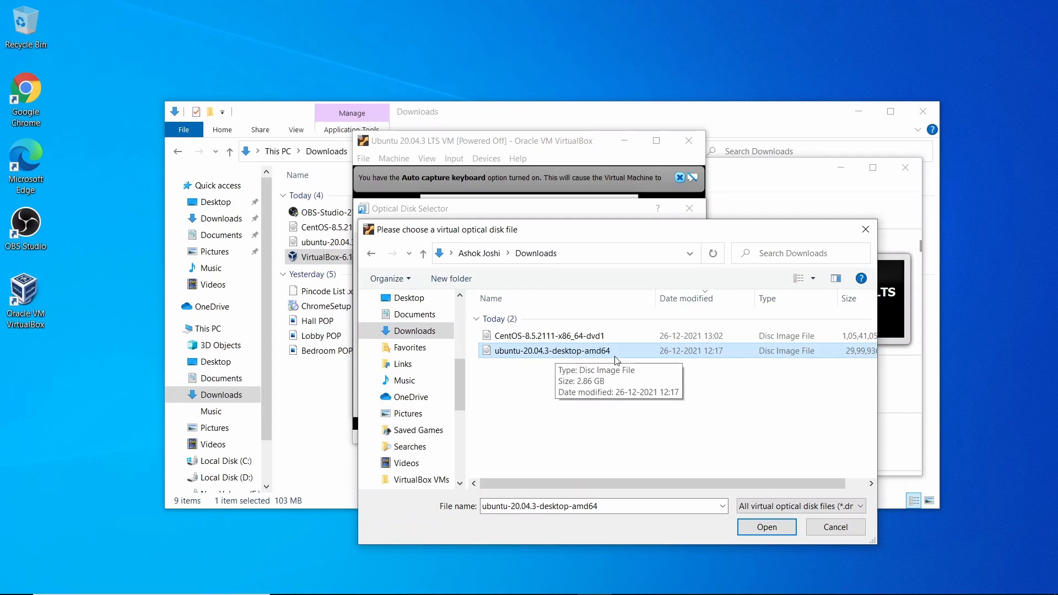
{"action": "left_click", "coordinate": [780, 529]}
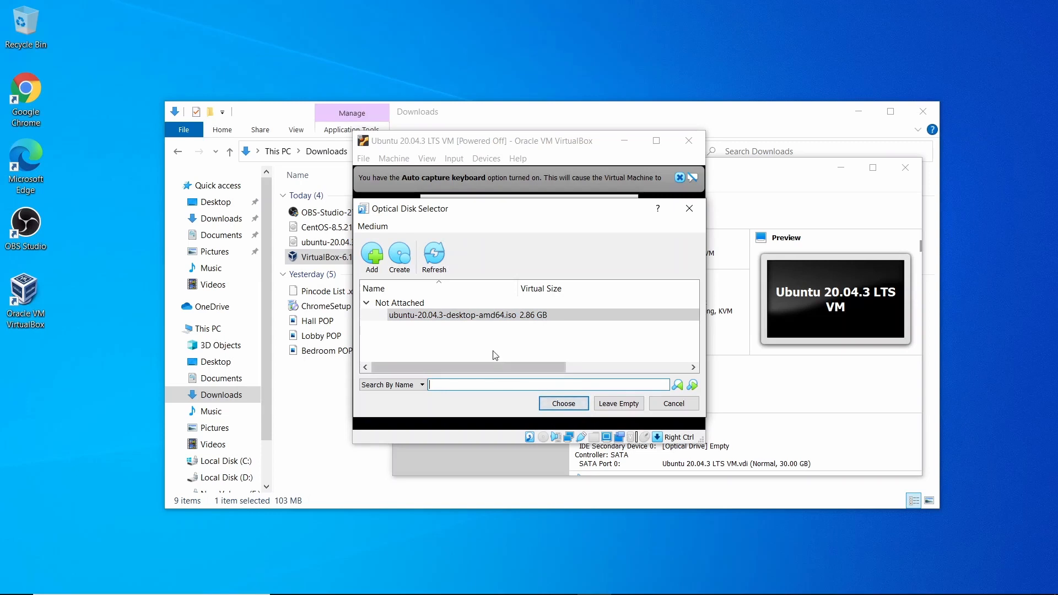
{"action": "left_click", "coordinate": [503, 318]}
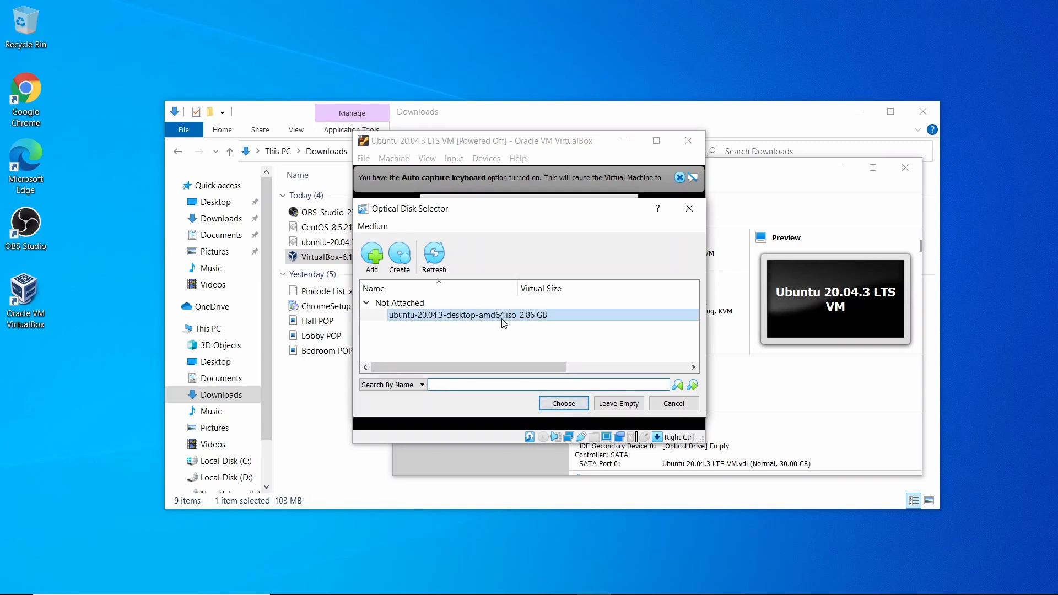
{"action": "left_click", "coordinate": [562, 404]}
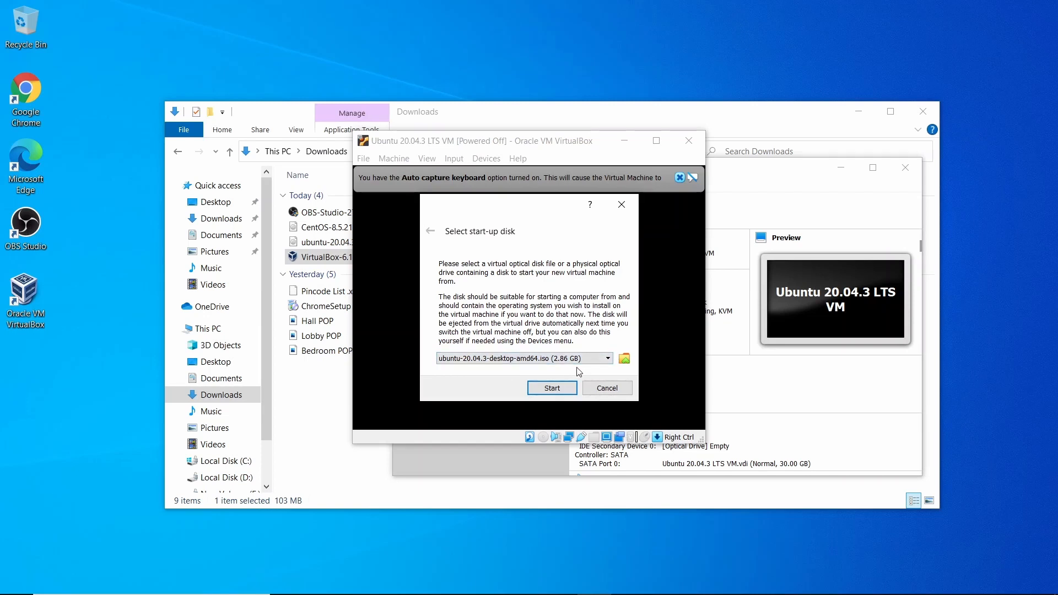
{"action": "left_click", "coordinate": [560, 388]}
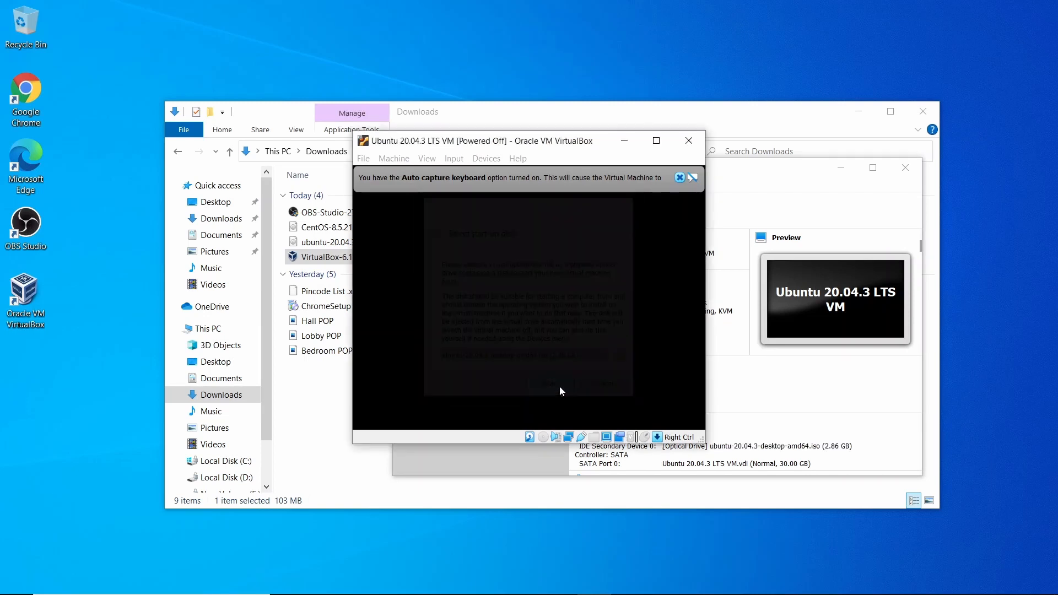
{"action": "left_click", "coordinate": [679, 178]}
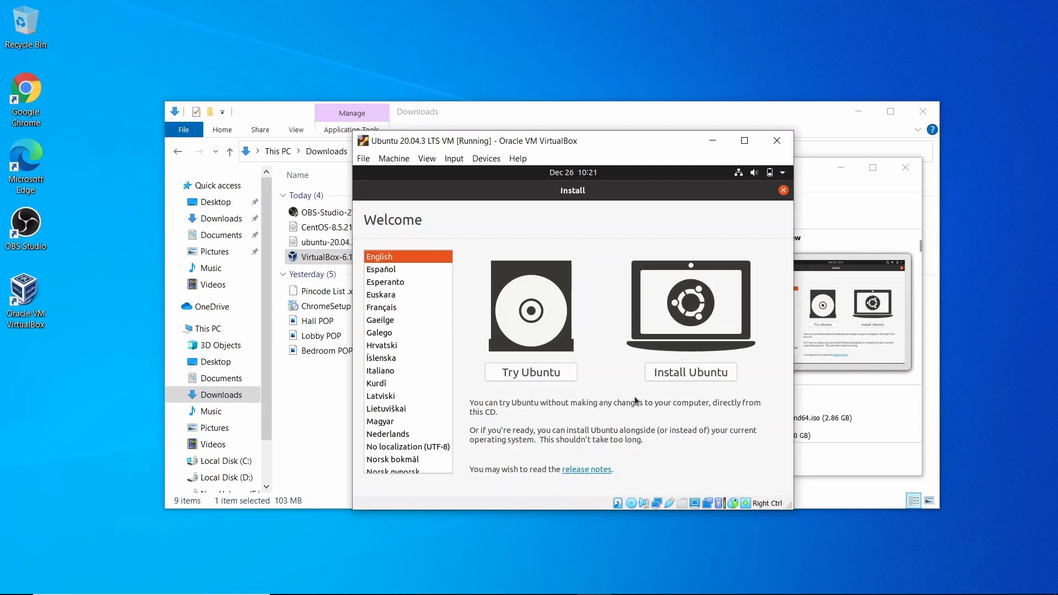
- Begin installing Ubuntu in English, test the English (US) keyboard layout with "YouTube", and accept that layout
{"action": "left_click", "coordinate": [680, 373]}
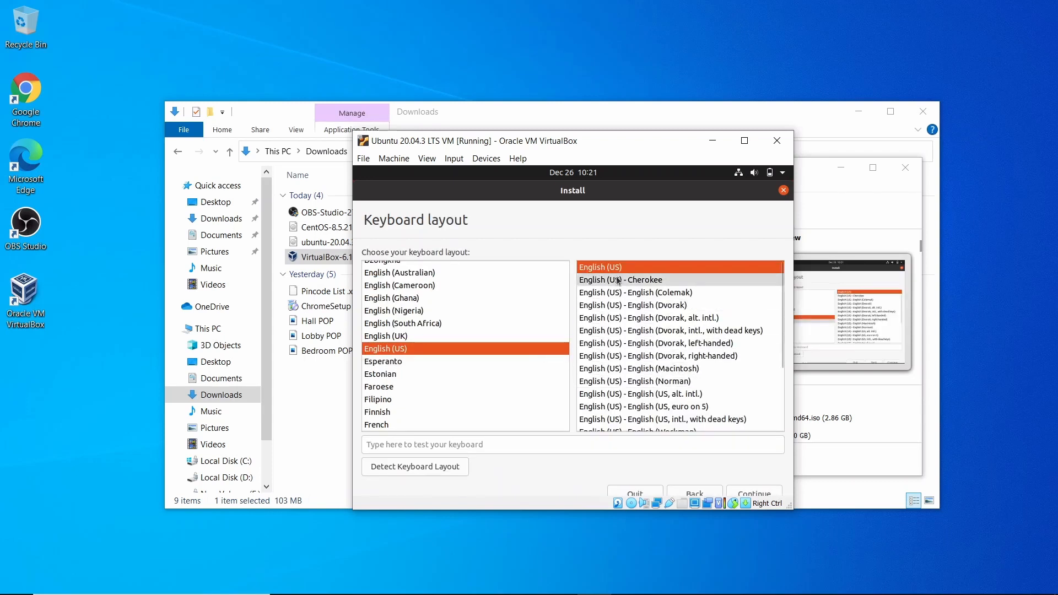
{"action": "left_click", "coordinate": [576, 443]}
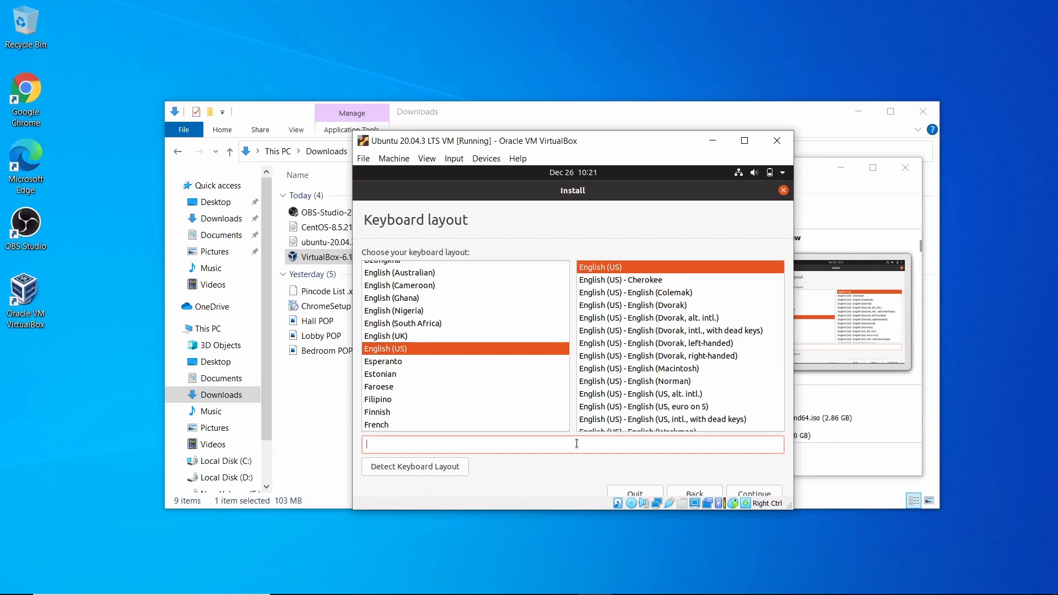
{"action": "type", "text": "YouTube"}
{"action": "left_click", "coordinate": [755, 492]}
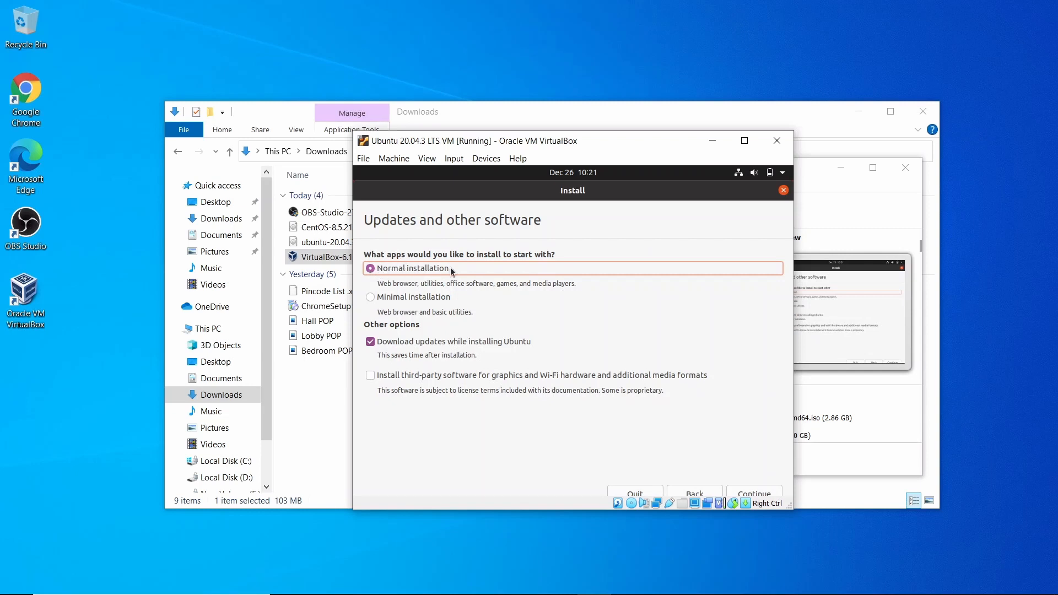
- Add third-party graphics, Wi-Fi and media software to the normal installation, and confirm erasing the virtual disk to install Ubuntu
{"action": "left_click", "coordinate": [376, 379]}
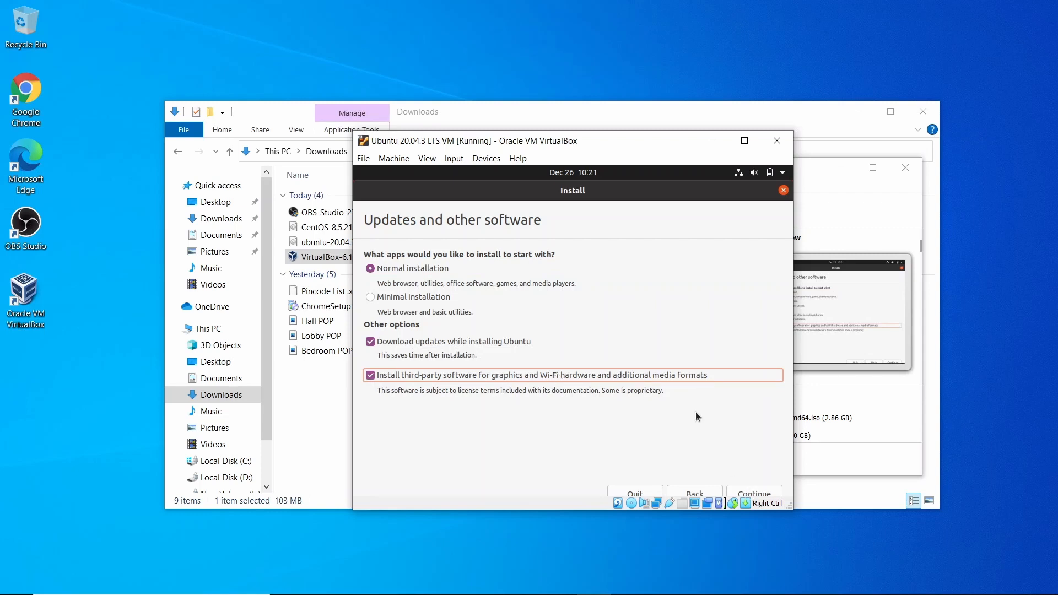
{"action": "left_click", "coordinate": [748, 492]}
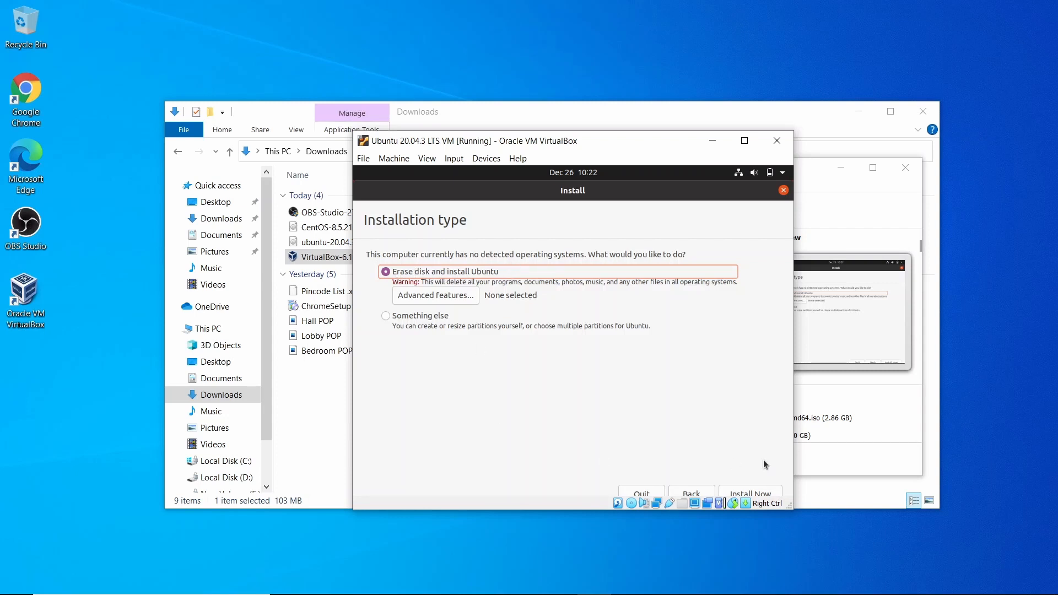
{"action": "left_click", "coordinate": [758, 492]}
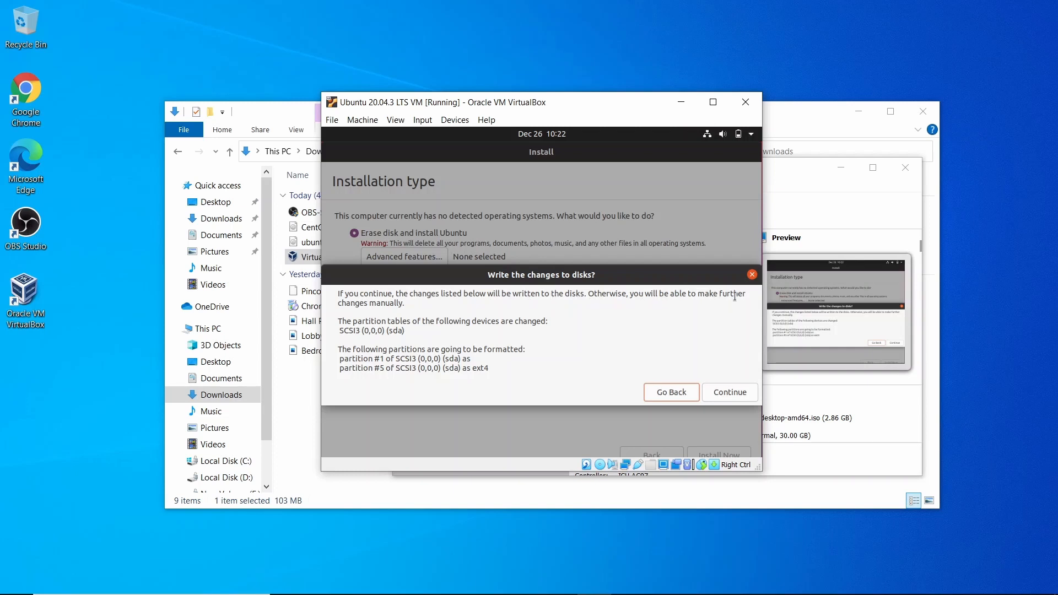
{"action": "left_click", "coordinate": [735, 394]}
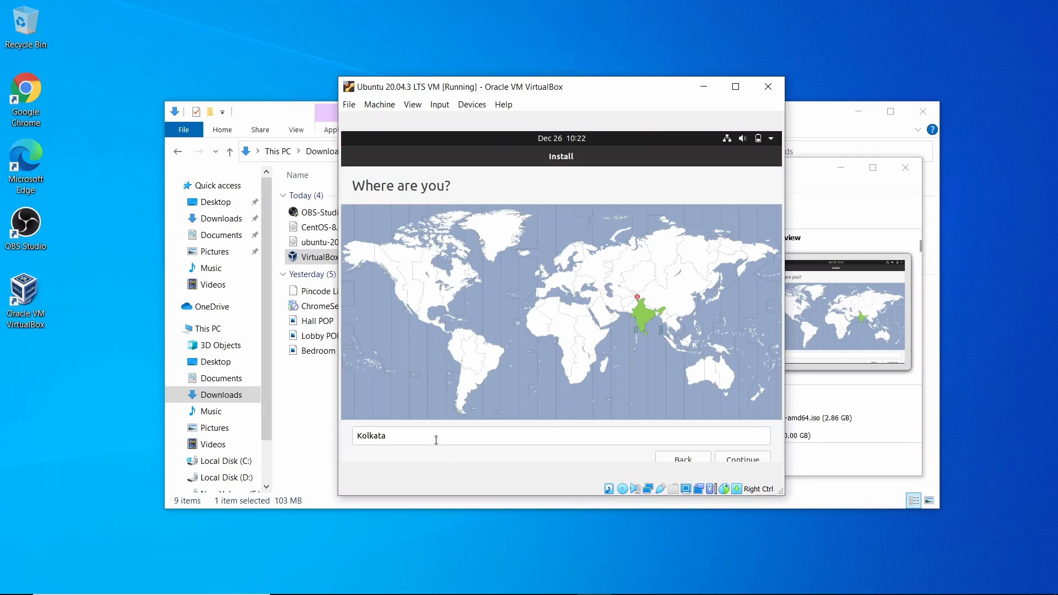
- Accept Kolkata as the location and enter the account owner's full name
{"action": "left_click", "coordinate": [752, 459]}
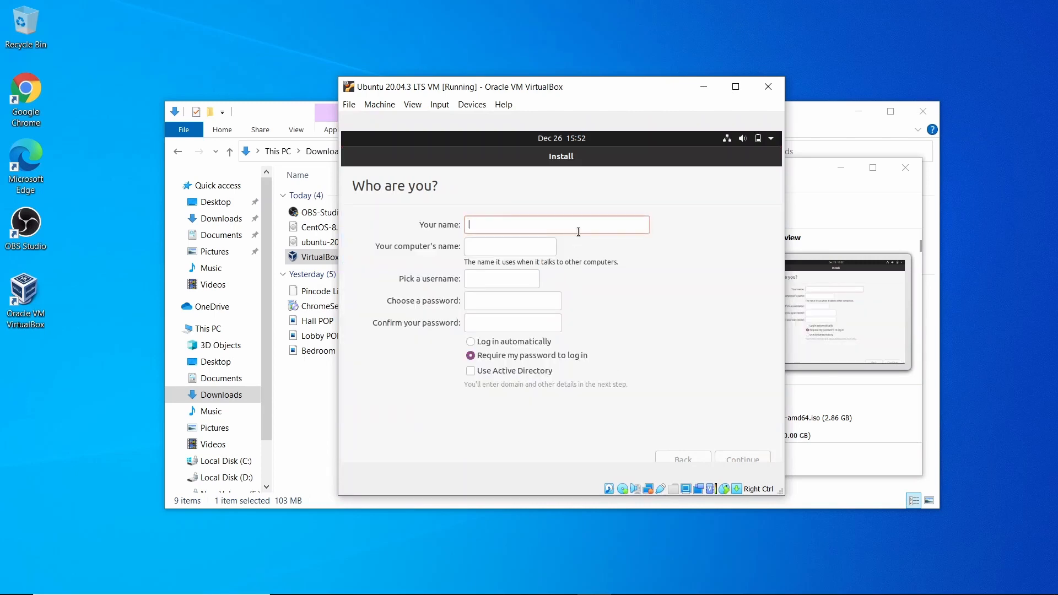
{"action": "type", "text": "Ashok Joshi"}
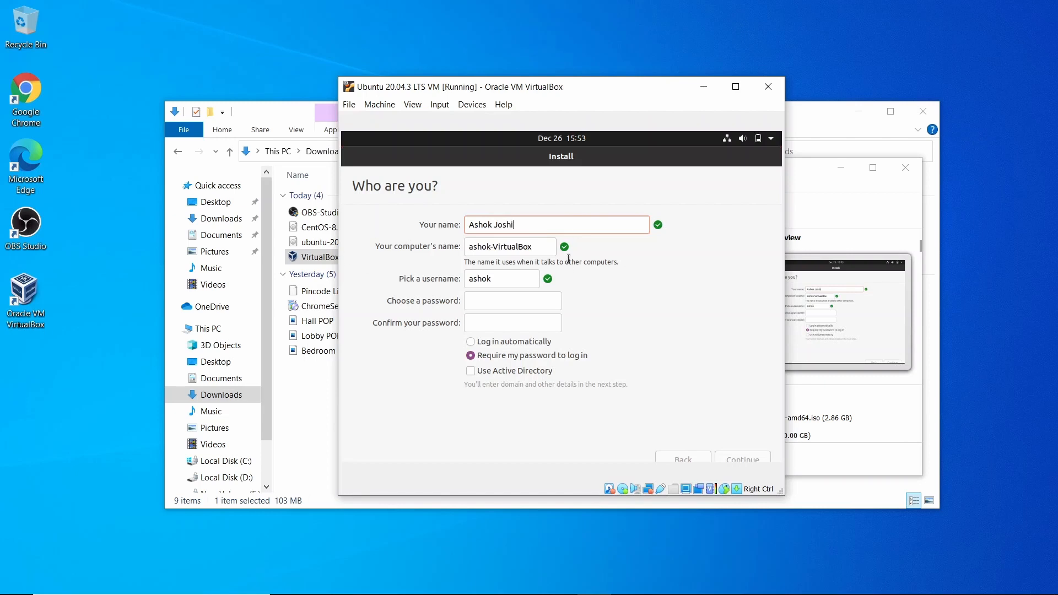
- Try to use ubuntu as the computer's name
{"action": "key", "text": "Tab"}
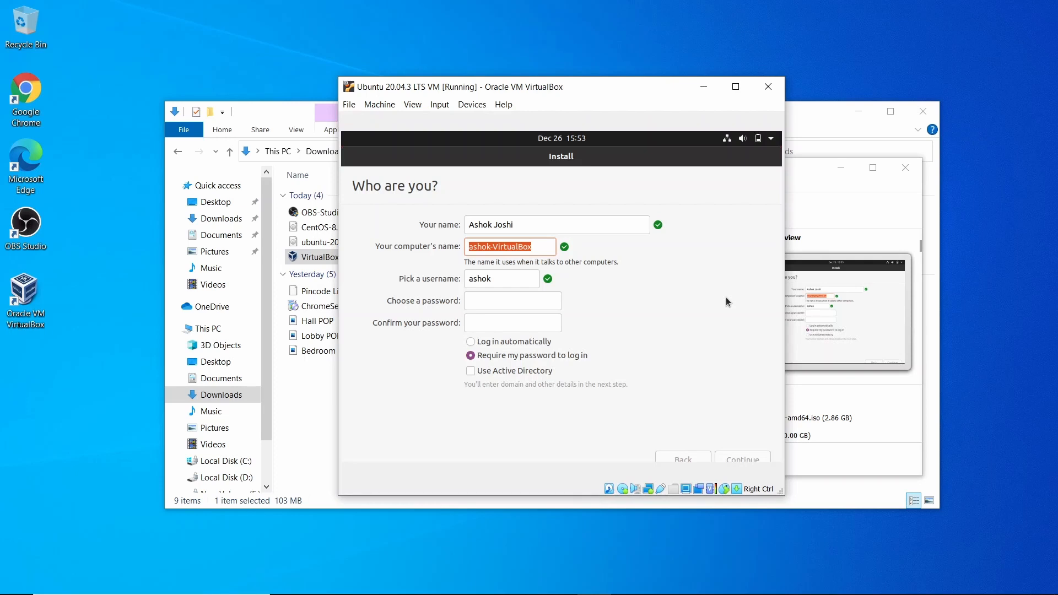
{"action": "type", "text": "ubuntu"}
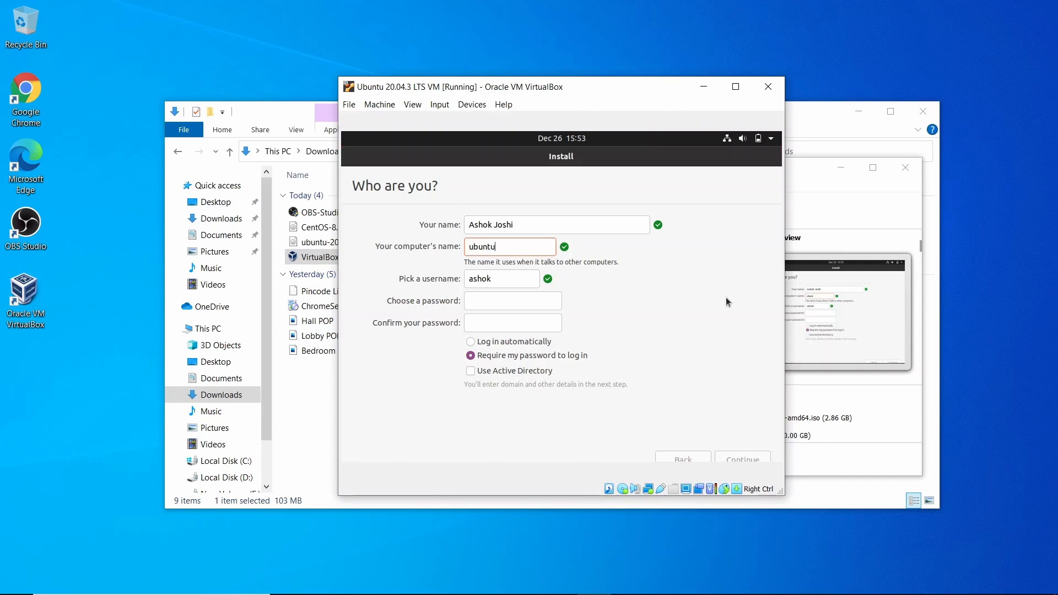
{"action": "left_click_drag", "start_coordinate": [567, 246], "coordinate": [692, 246]}
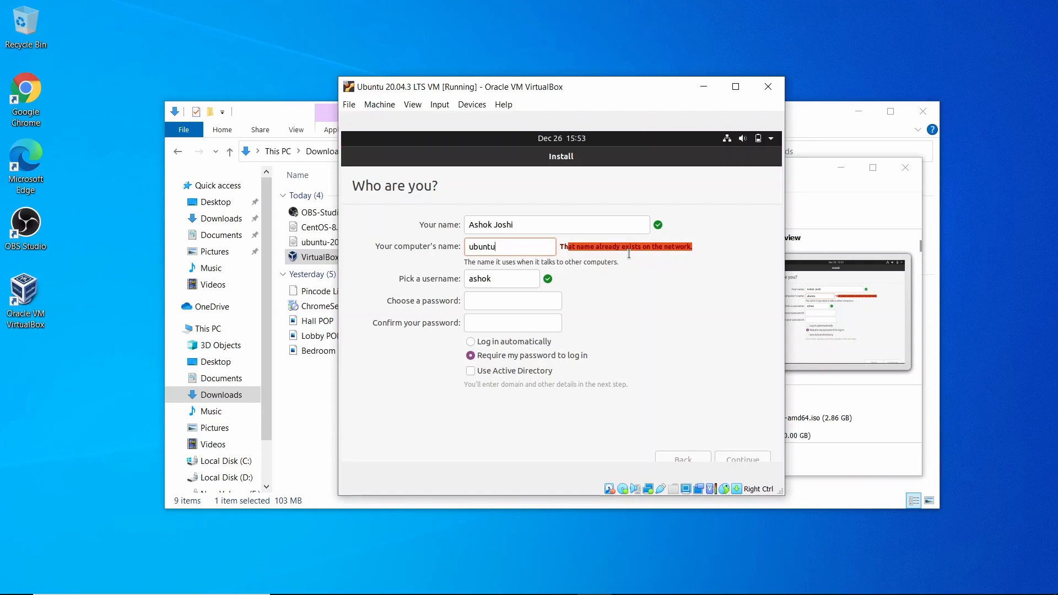
{"action": "left_click", "coordinate": [569, 248]}
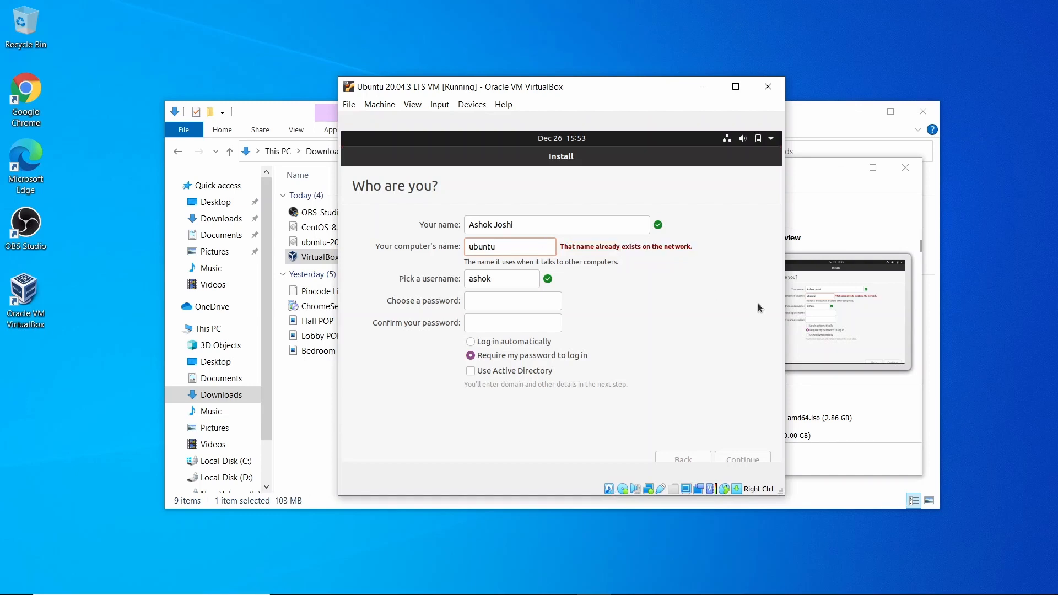
- Set the computer's name to linux and replace the suggested username with the account owner's own username
{"action": "left_click_drag", "start_coordinate": [512, 247], "coordinate": [462, 244]}
{"action": "key", "text": "BackSpace"}
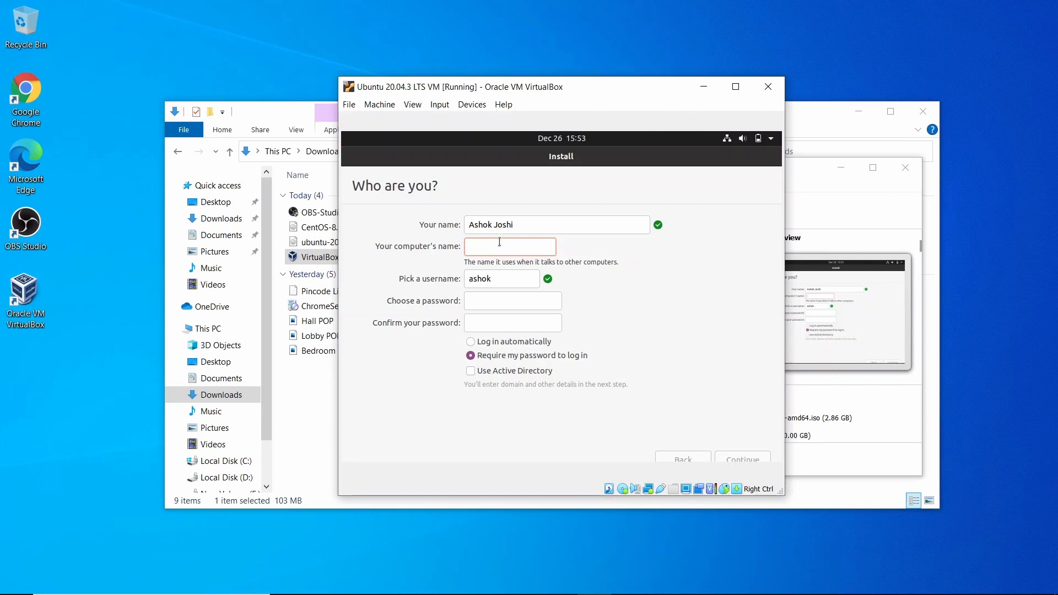
{"action": "type", "text": "linux"}
{"action": "left_click", "coordinate": [509, 279]}
{"action": "double_click", "coordinate": [510, 279]}
{"action": "key", "text": "BackSpace"}
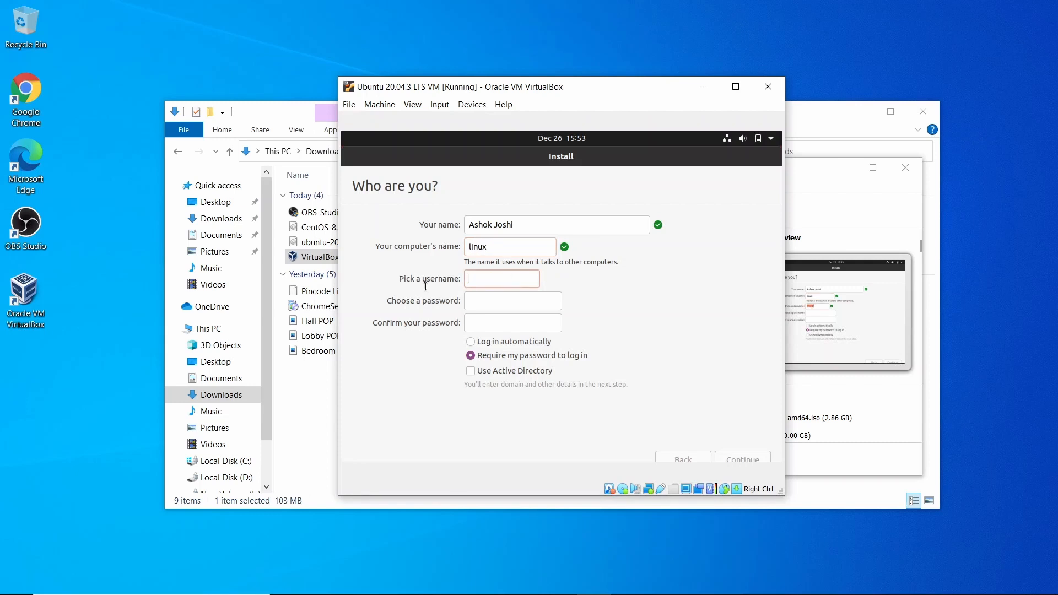
{"action": "type", "text": "ashokjoshi"}
- Choose and confirm the account password, keep it required at login, and proceed with the installation
{"action": "key", "text": "Tab"}
{"action": "type", "text": "********"}
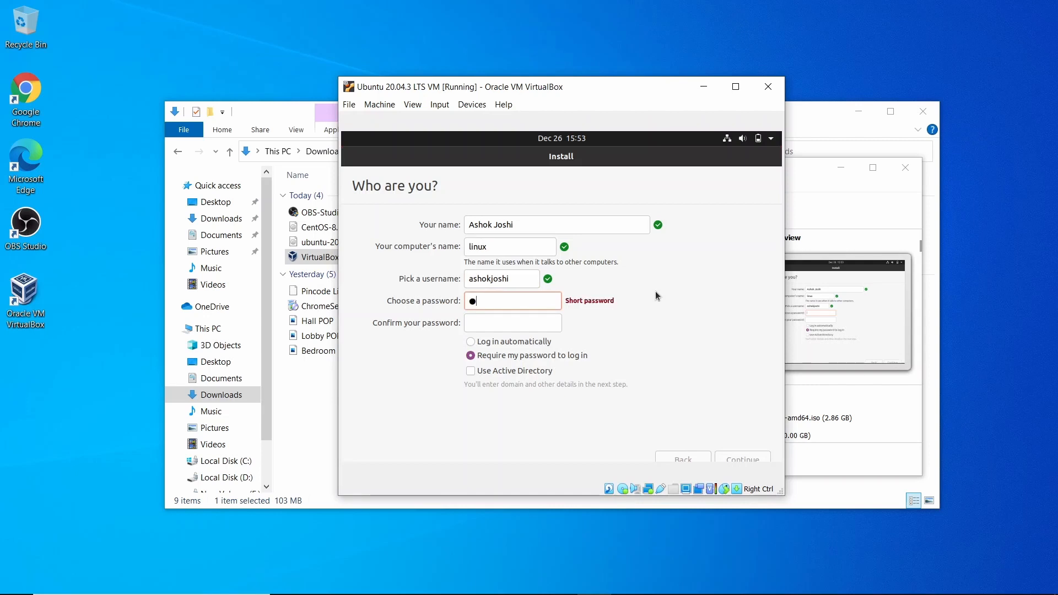
{"action": "type", "text": "***"}
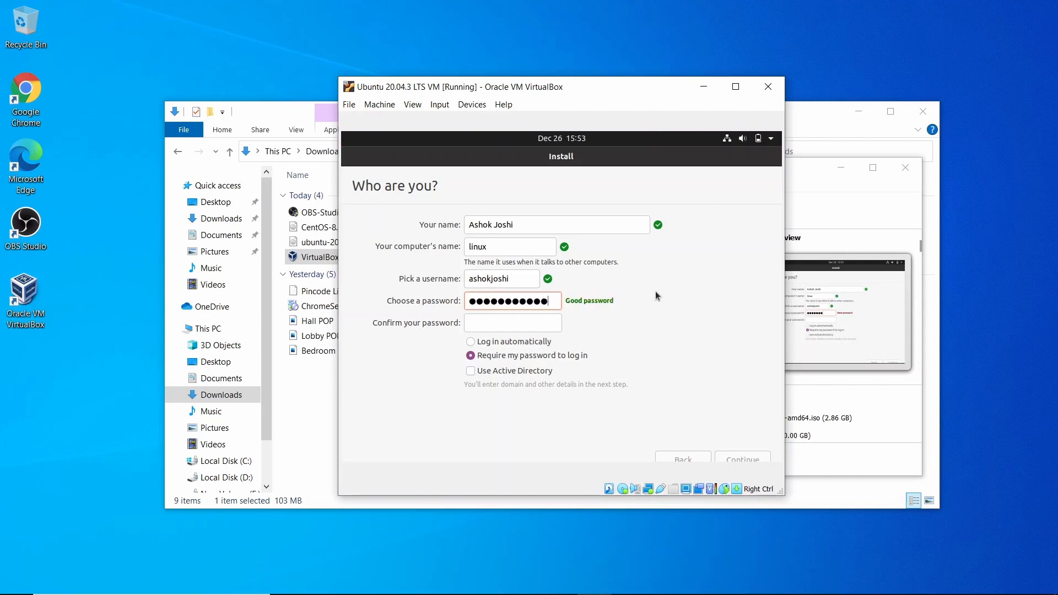
{"action": "key", "text": "Tab"}
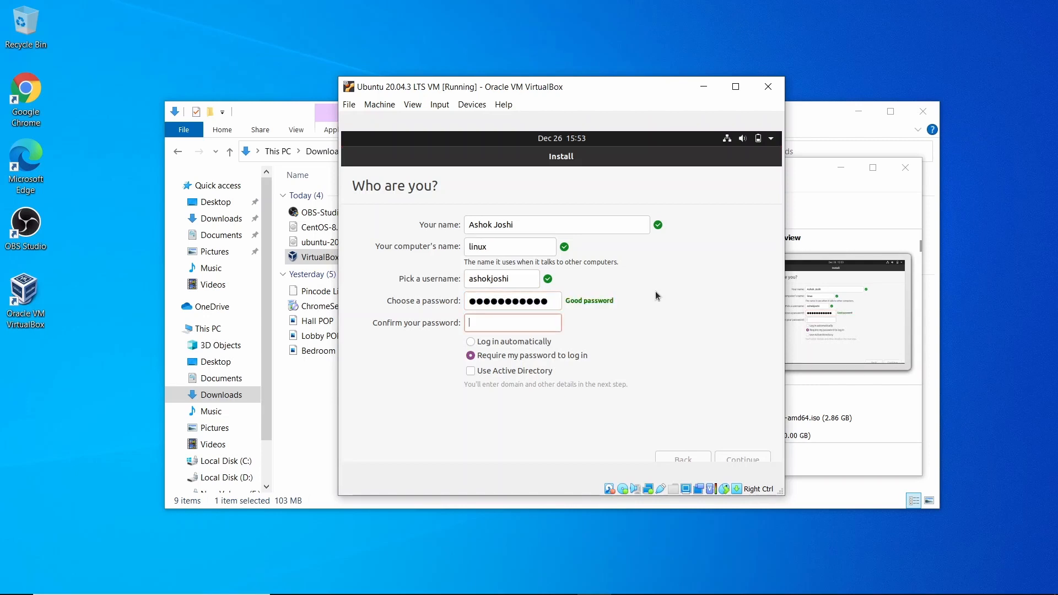
{"action": "type", "text": "***********"}
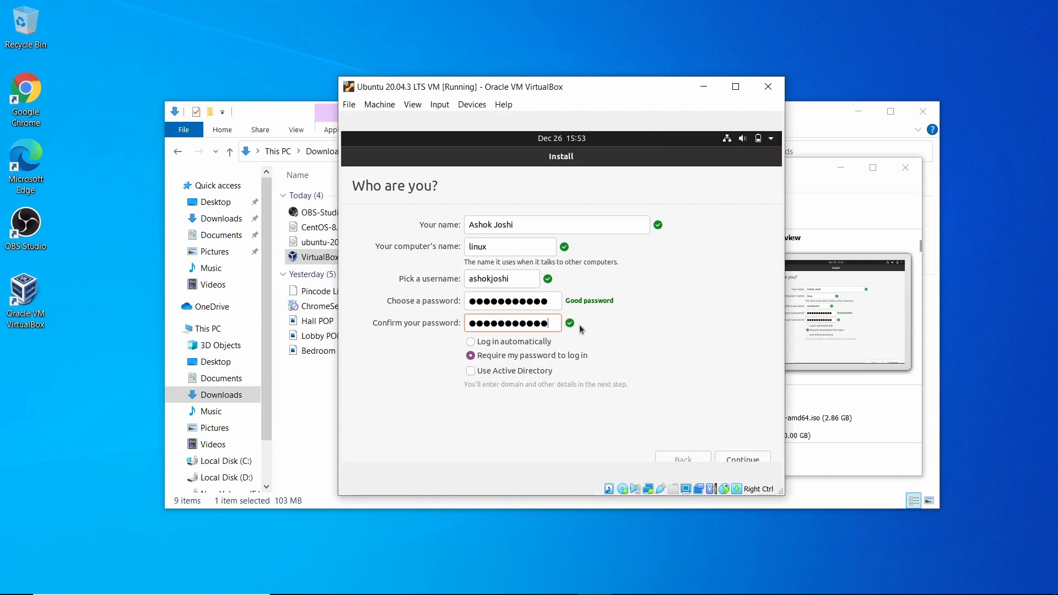
{"action": "left_click", "coordinate": [735, 459]}
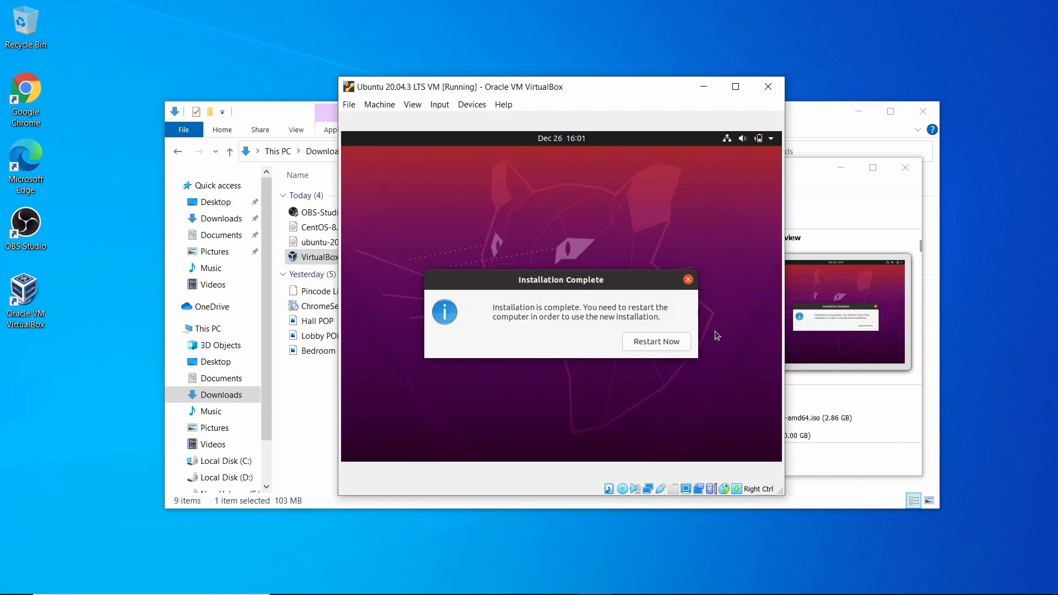
- Restart the virtual machine into the new Ubuntu installation, acknowledging the installation medium's removal and dismissing the mouse integration notice
{"action": "left_click", "coordinate": [662, 347]}
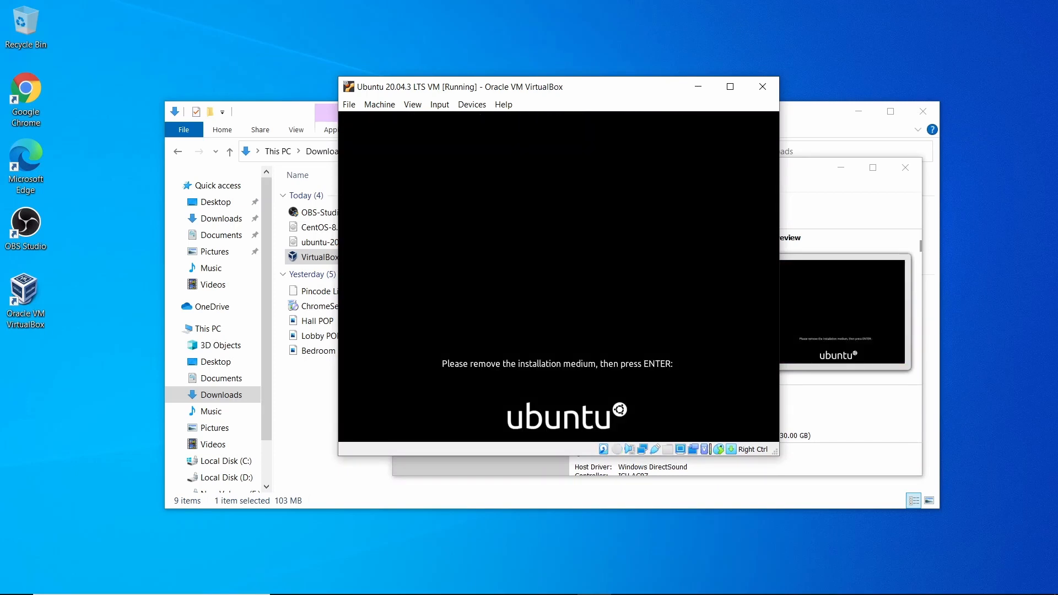
{"action": "key", "text": "Return"}
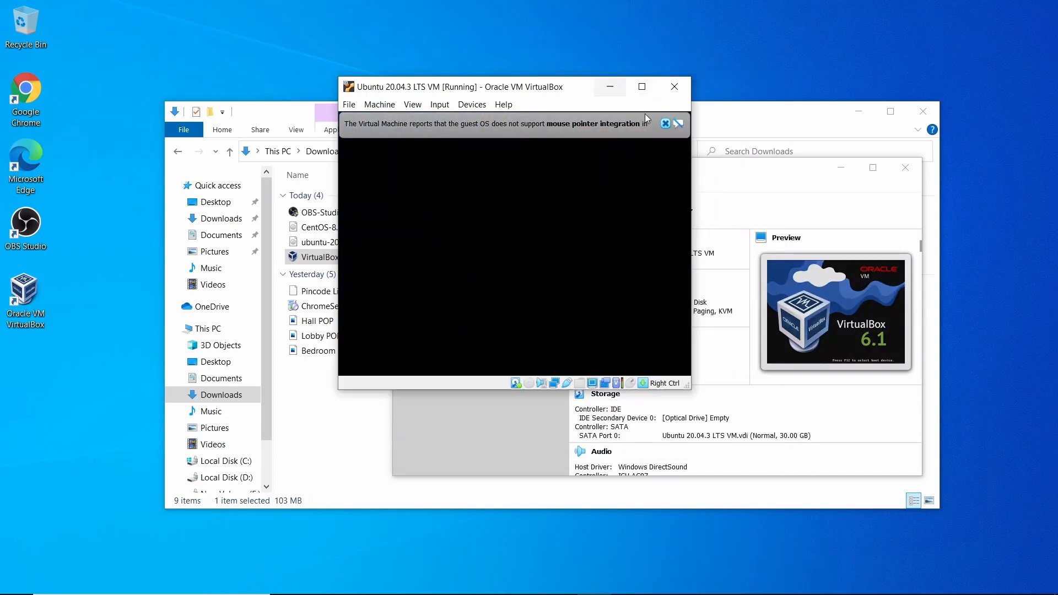
{"action": "left_click", "coordinate": [707, 125]}
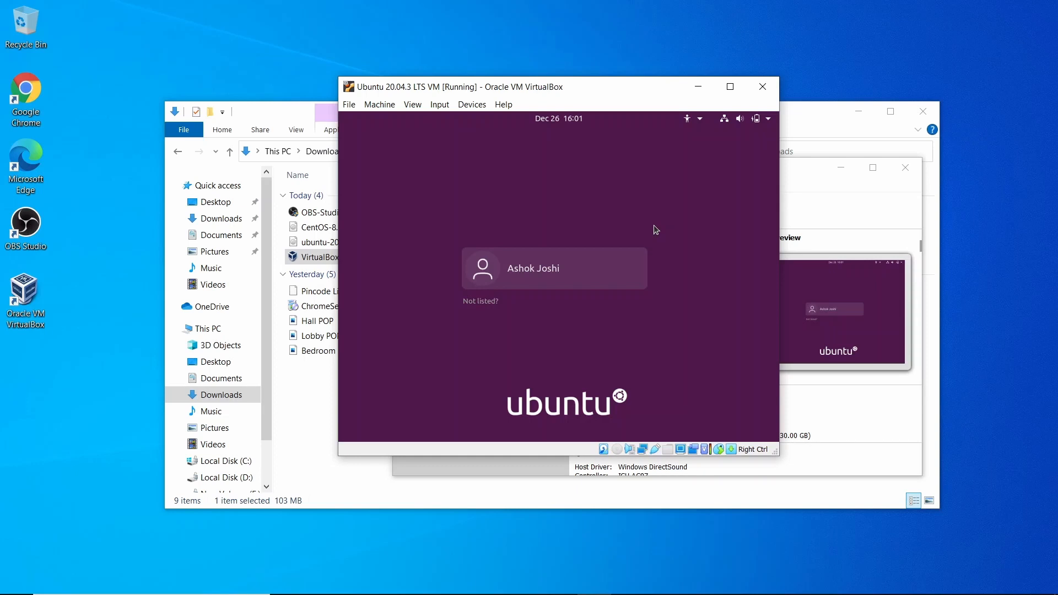
- Log in to Ubuntu as the newly created user with the account password
{"action": "left_click", "coordinate": [604, 271]}
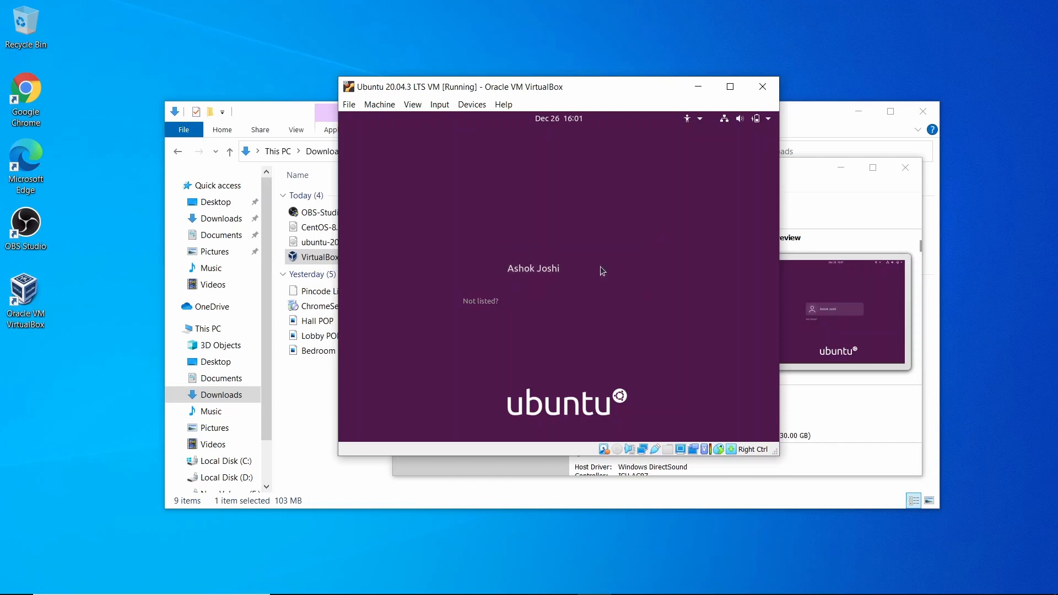
{"action": "type", "text": "•••••••••••"}
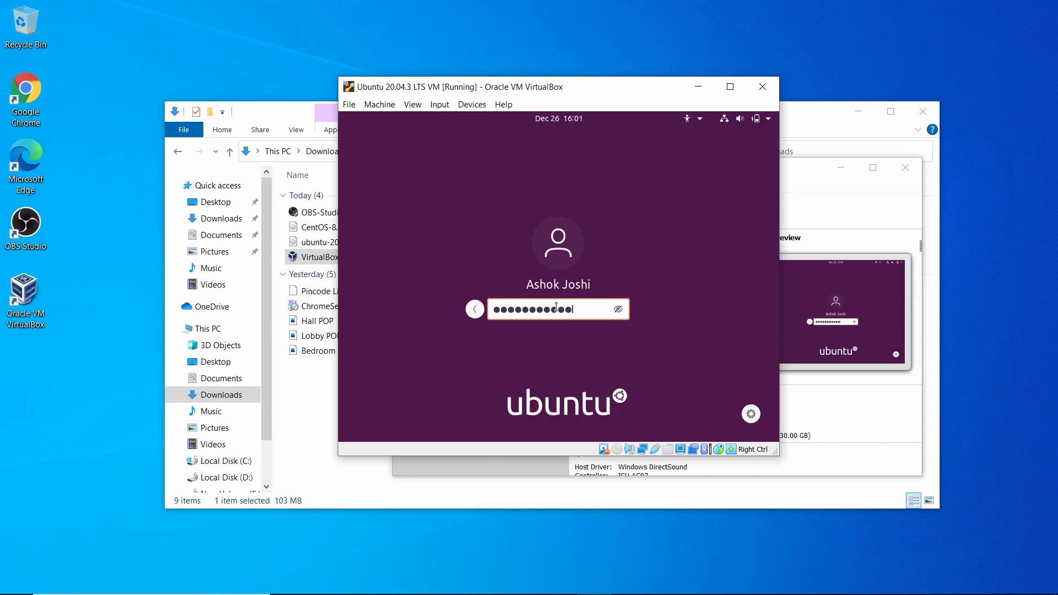
{"action": "key", "text": "Return"}
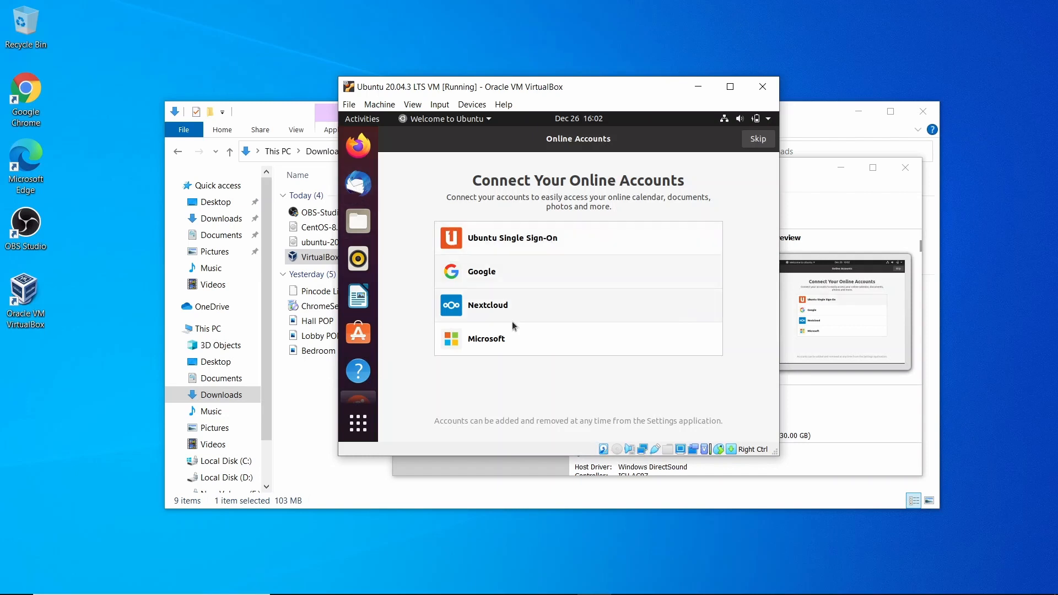
- Complete the Ubuntu welcome setup without online accounts, Livepatch or location services, agreeing to send system info to Canonical
{"action": "left_click", "coordinate": [764, 142]}
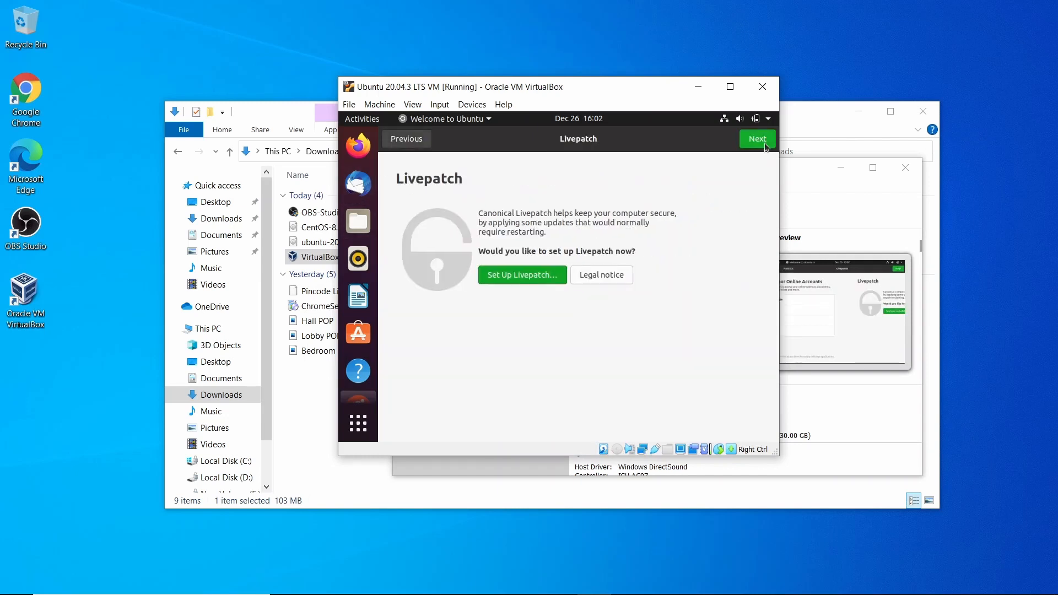
{"action": "left_click", "coordinate": [752, 144]}
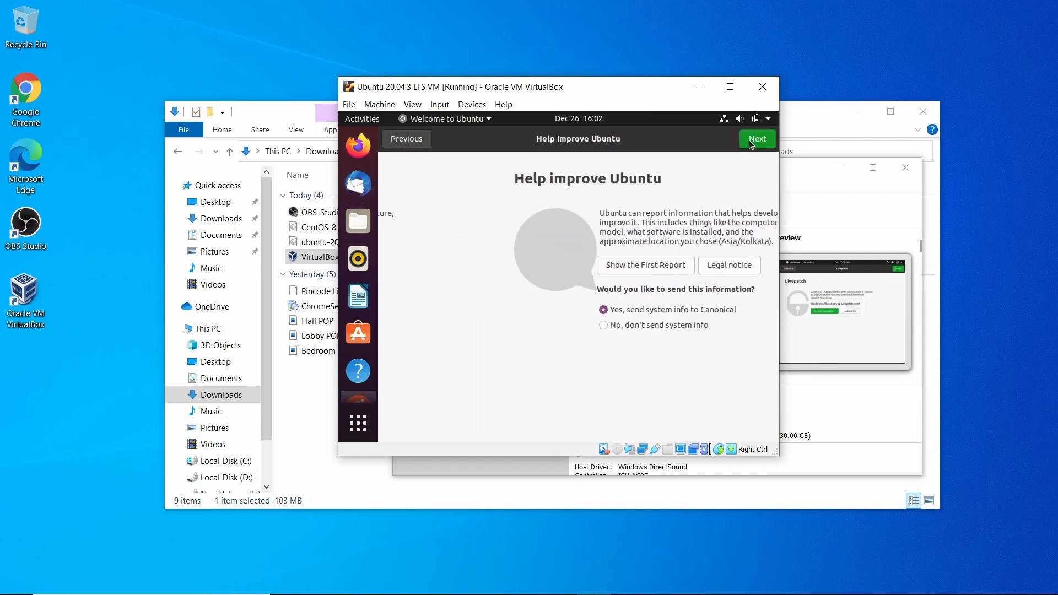
{"action": "left_click", "coordinate": [750, 145]}
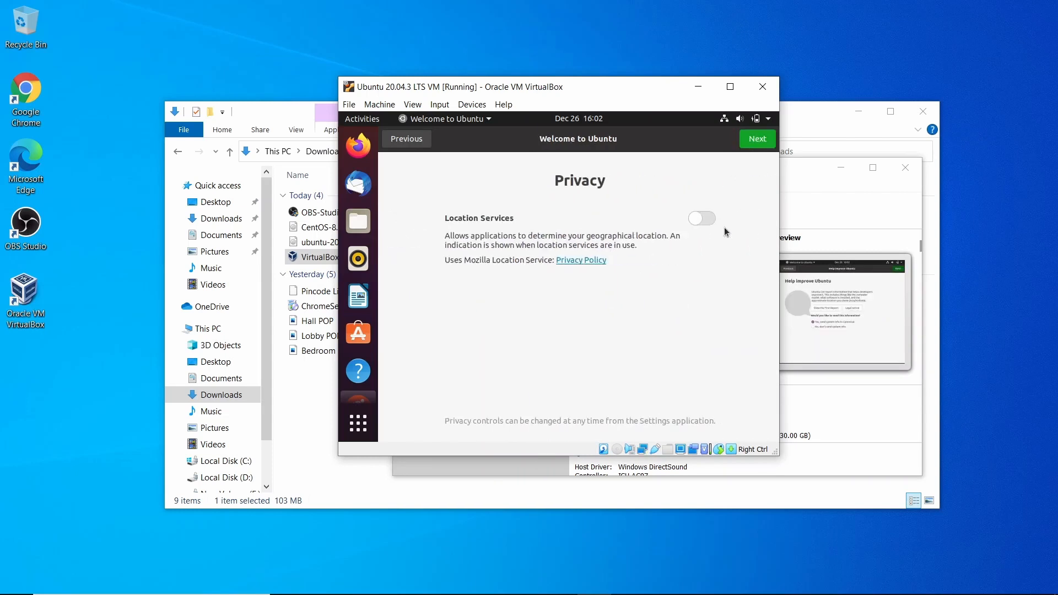
{"action": "left_click", "coordinate": [755, 142]}
{"action": "left_click", "coordinate": [753, 142]}
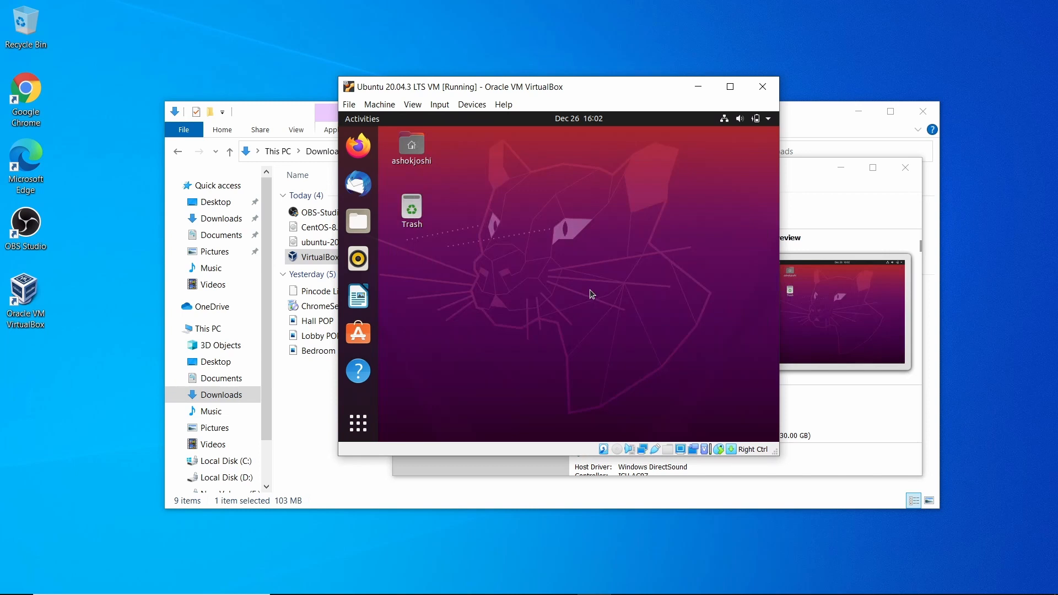
- Browse the home folders, Other Locations and the Computer file system in Ubuntu's Files application, and close it
{"action": "left_click_drag", "start_coordinate": [641, 91], "coordinate": [460, 93]}
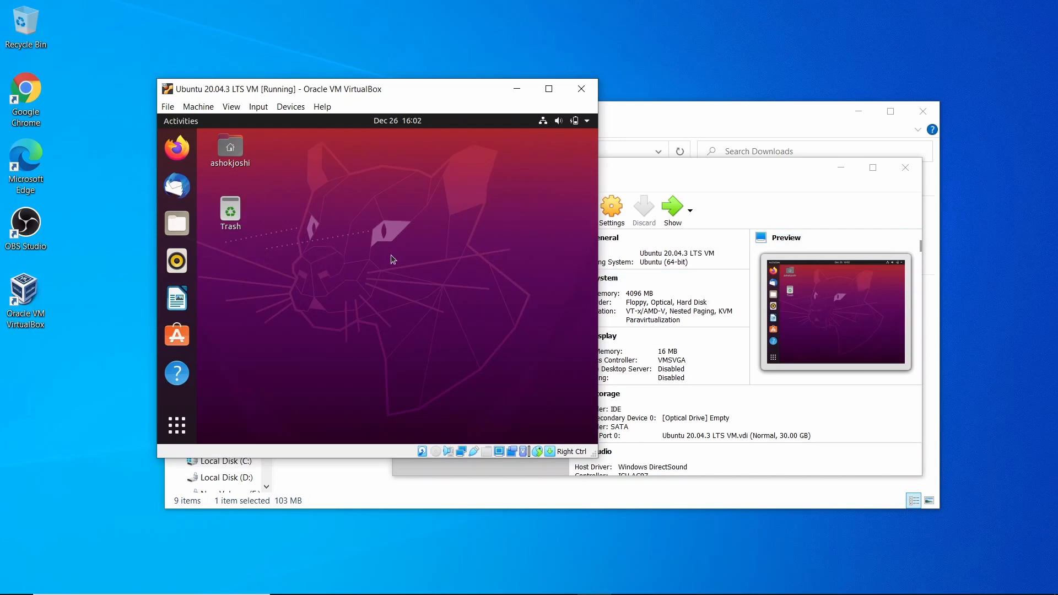
{"action": "left_click", "coordinate": [175, 428]}
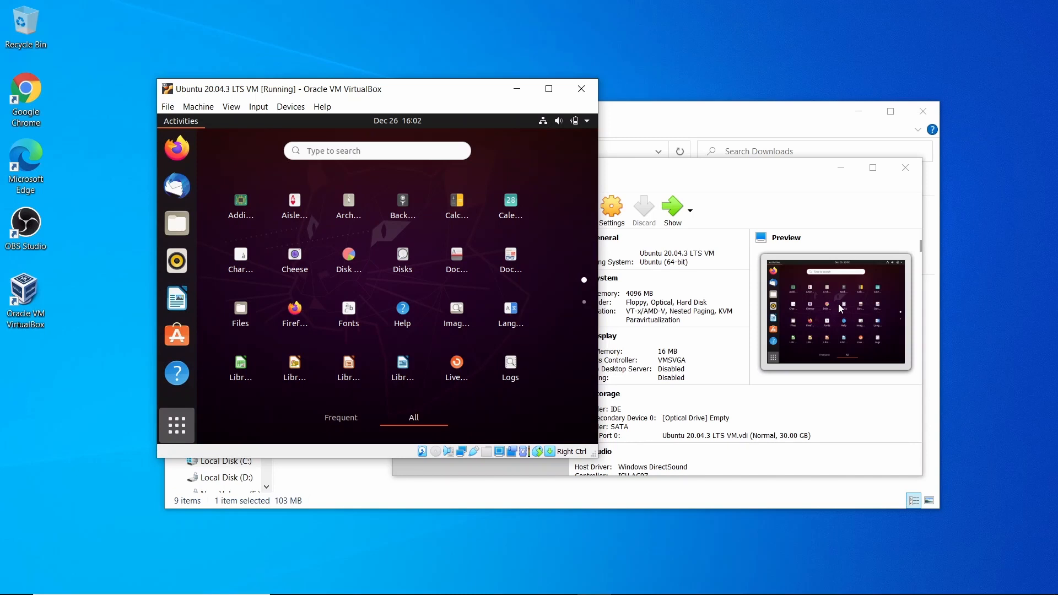
{"action": "left_click", "coordinate": [313, 327]}
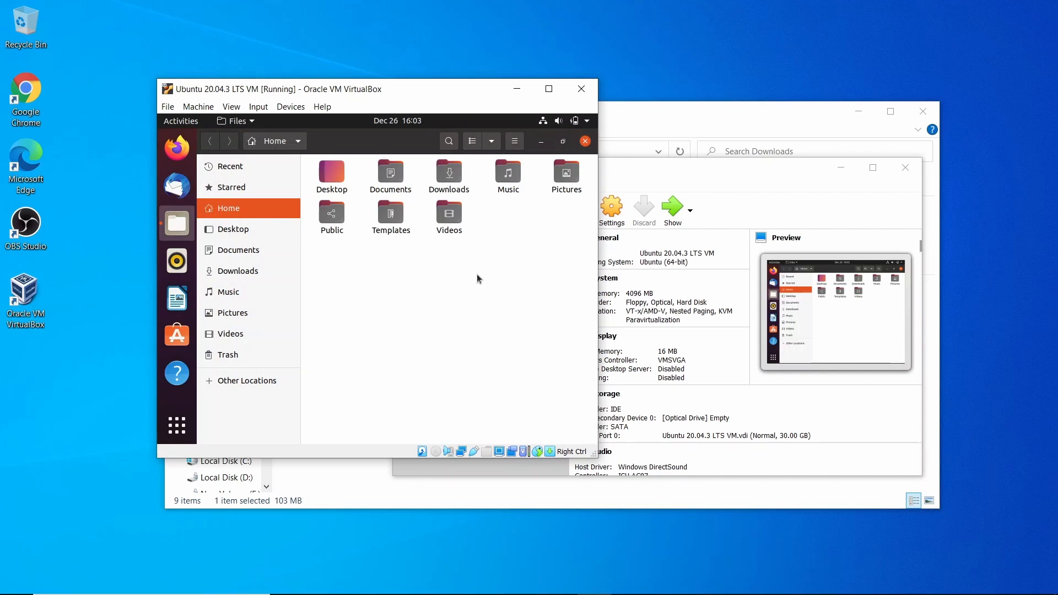
{"action": "left_click", "coordinate": [246, 231]}
{"action": "left_click", "coordinate": [247, 253]}
{"action": "left_click", "coordinate": [244, 272]}
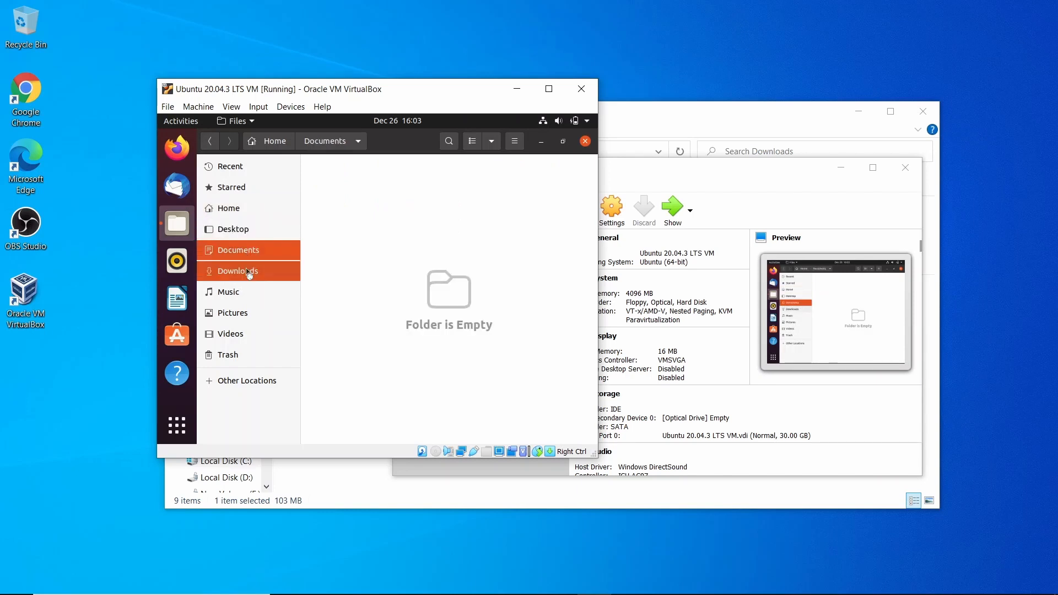
{"action": "left_click", "coordinate": [256, 380]}
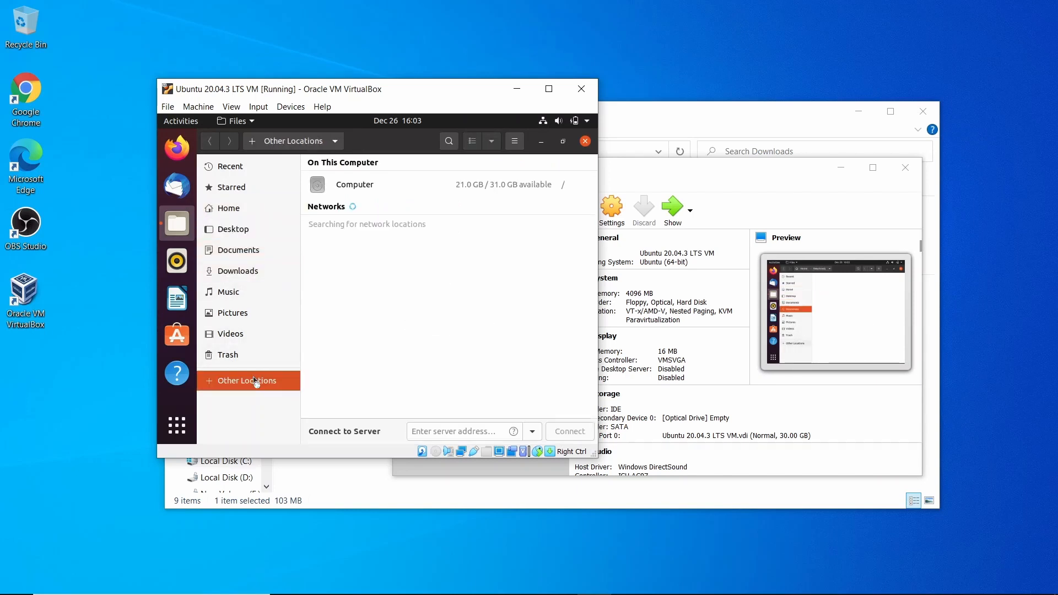
{"action": "left_click", "coordinate": [368, 185]}
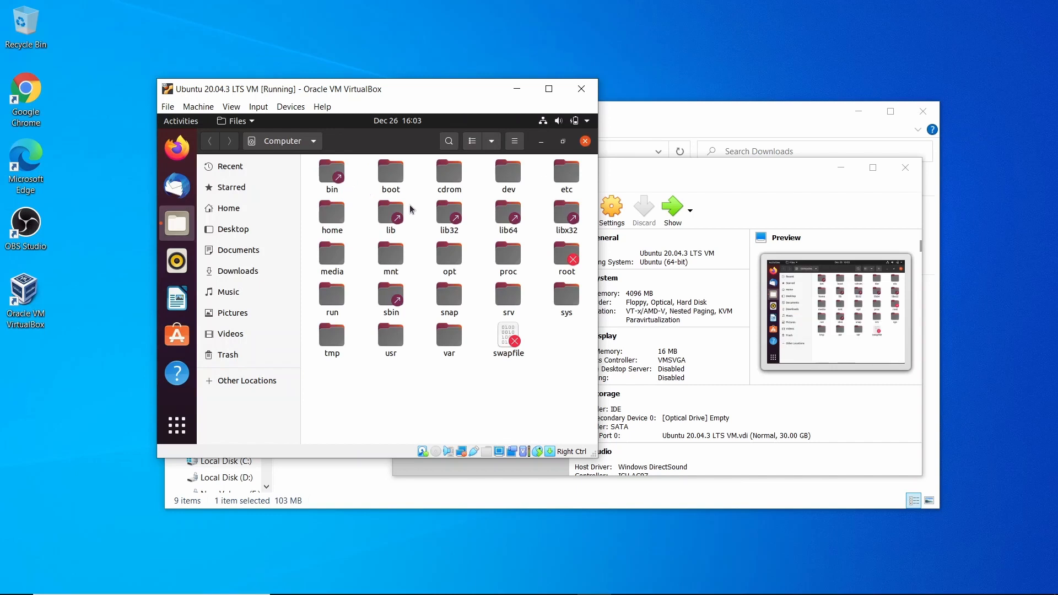
{"action": "left_click", "coordinate": [225, 208]}
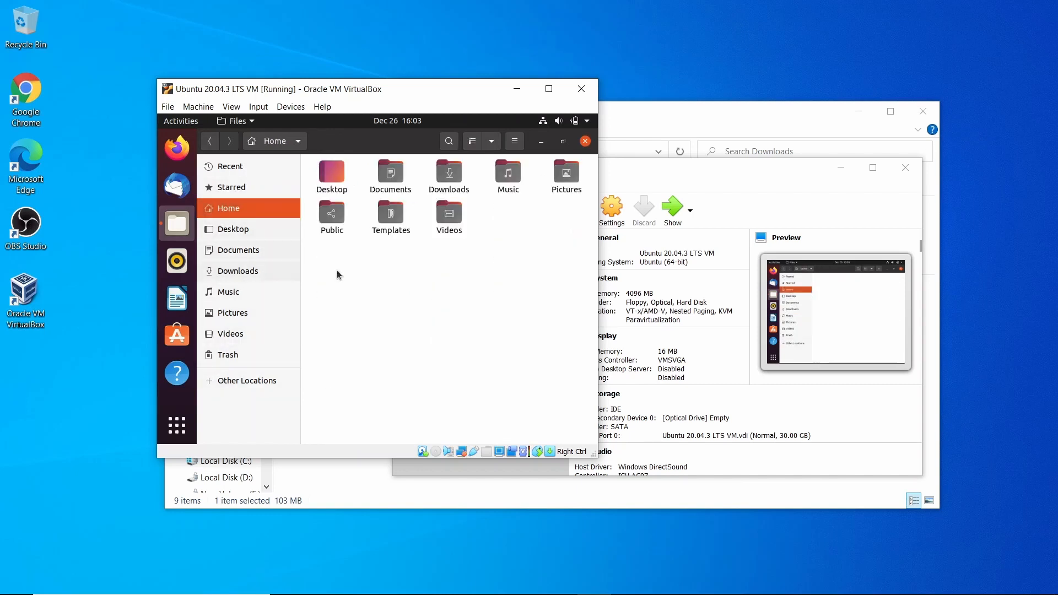
{"action": "left_click_drag", "start_coordinate": [386, 91], "coordinate": [674, 147]}
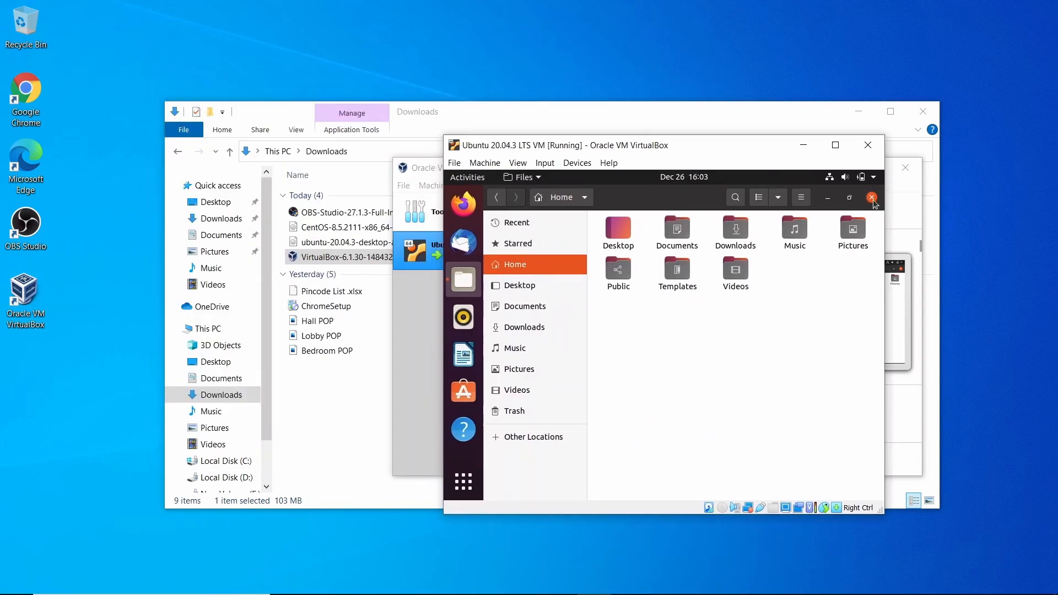
{"action": "left_click", "coordinate": [871, 197]}
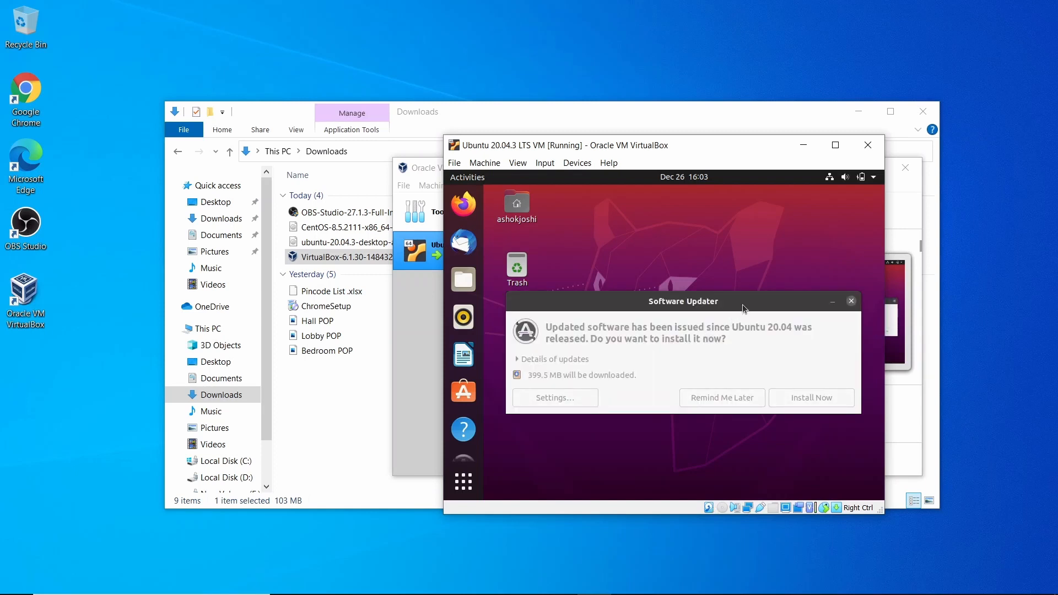
- Start installing the updates offered by Software Updater, authenticating with the account password
{"action": "left_click_drag", "start_coordinate": [742, 304], "coordinate": [724, 237]}
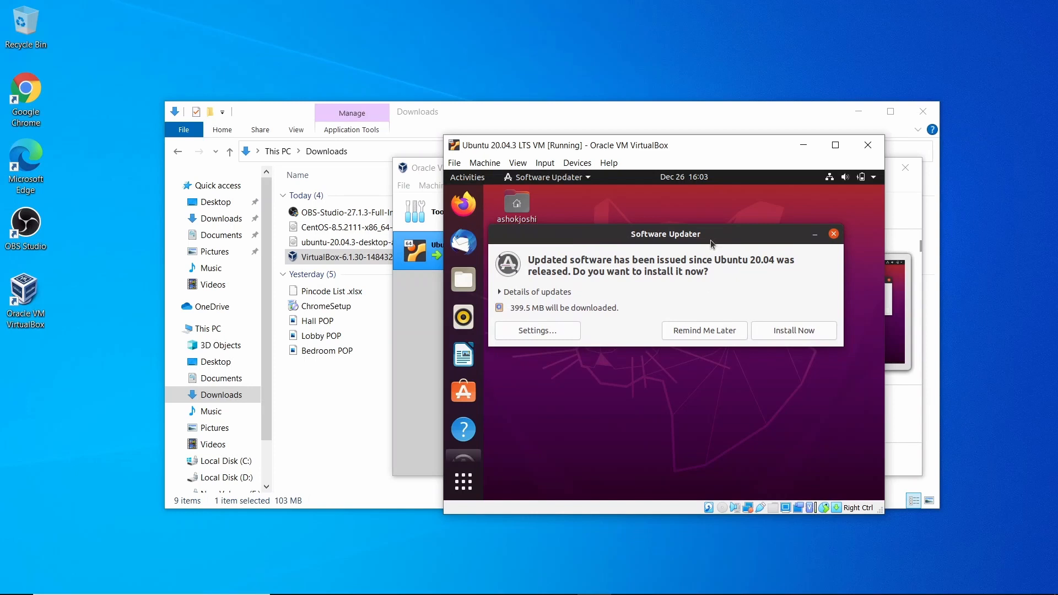
{"action": "left_click", "coordinate": [785, 331]}
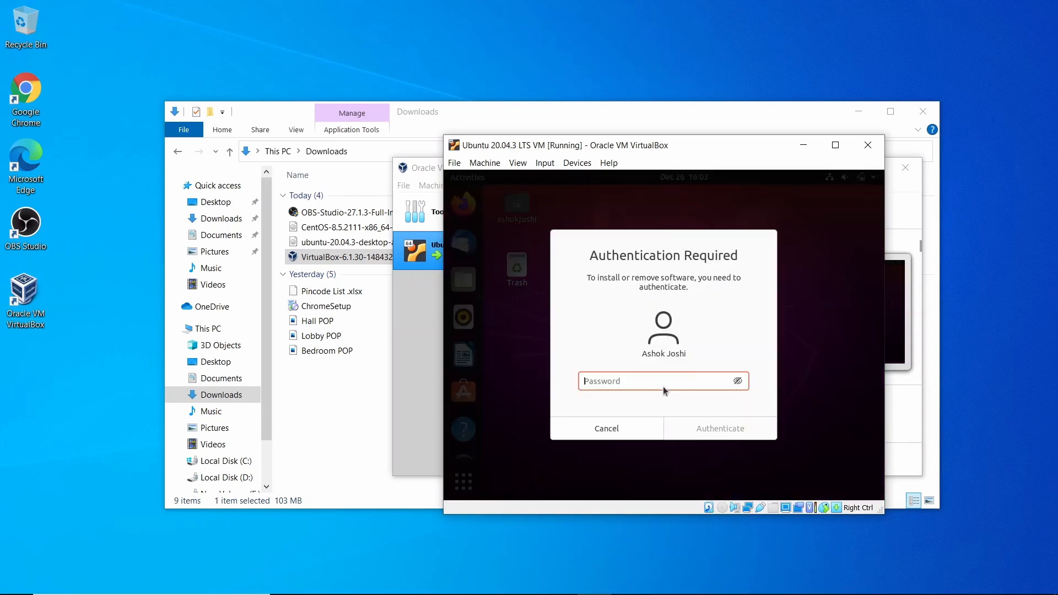
{"action": "type", "text": "●●●●●●●●●●"}
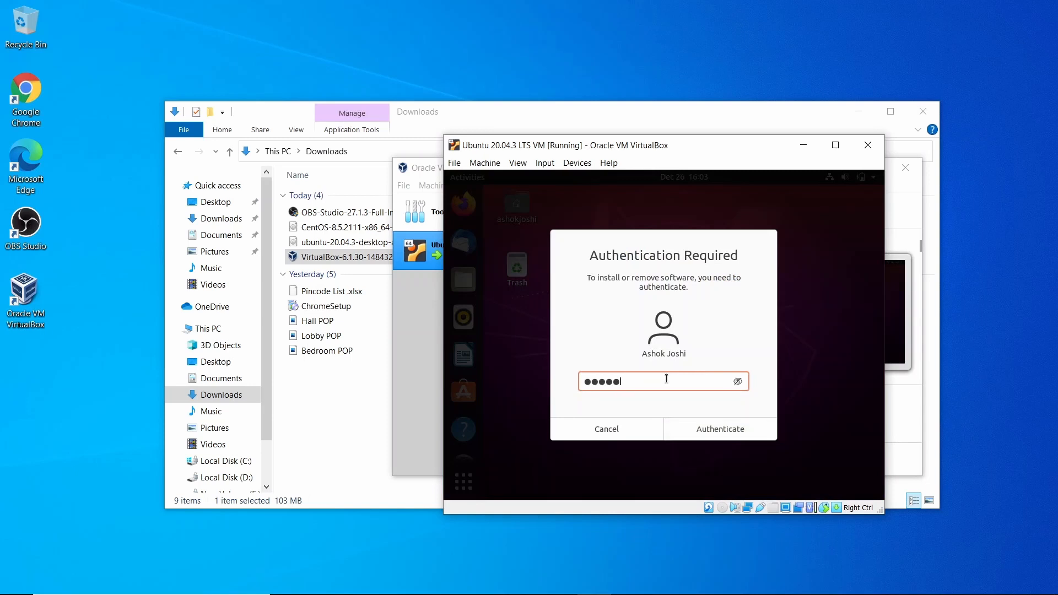
{"action": "key", "text": "Return"}
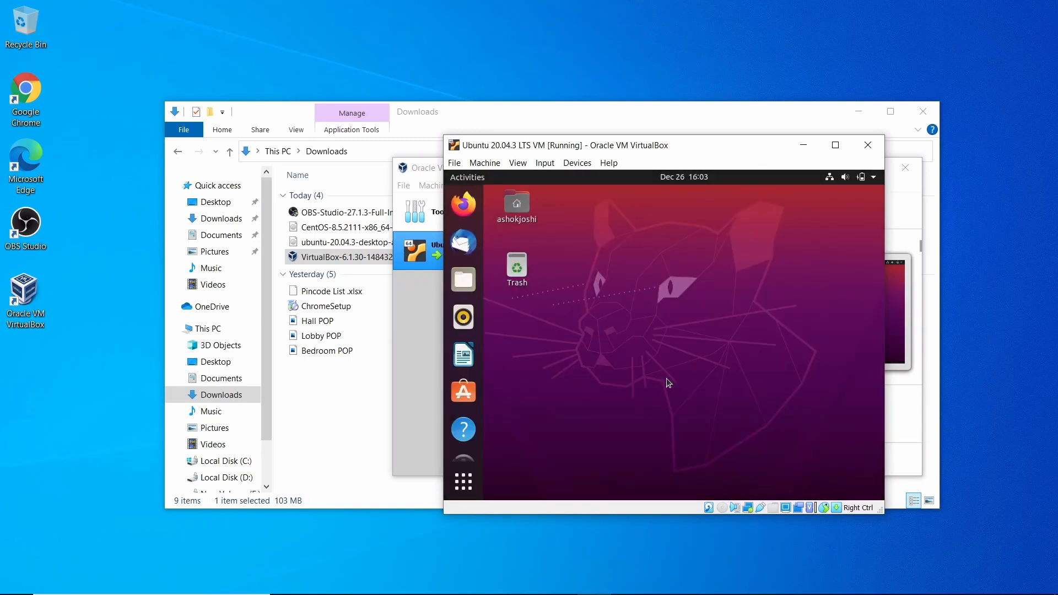